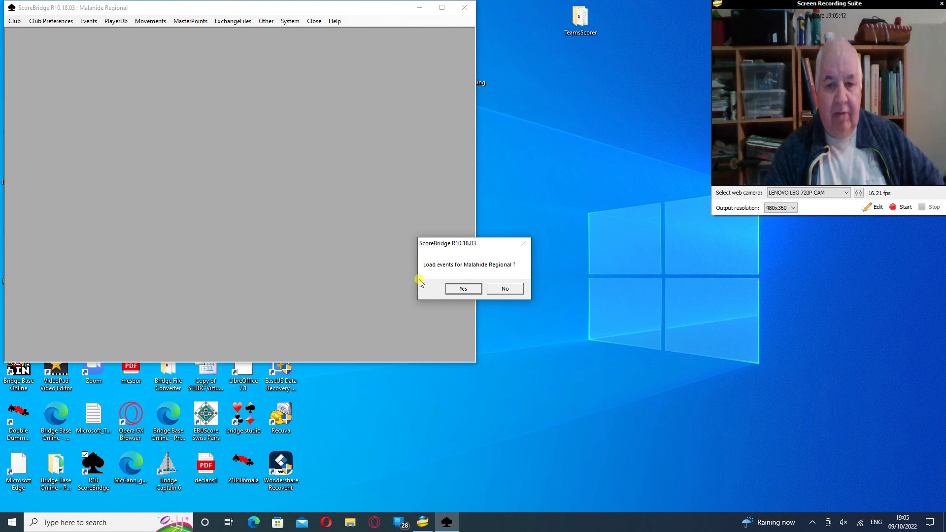
Accept the prompt to load the Malahide Regional club's events into the Events List
left_click(462, 291)
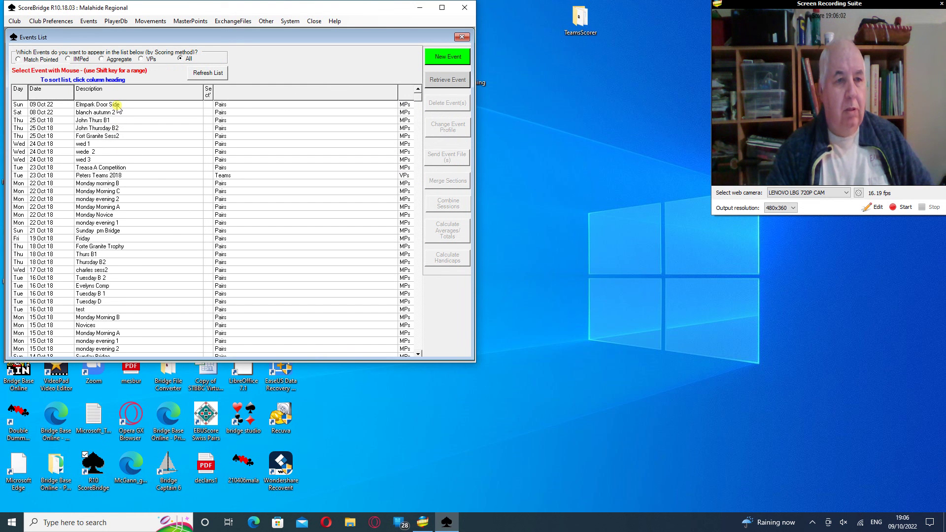
Delete the Elmpark Door Side event of 09 Oct 22, sending it to the Recycle bin
left_click(117, 106)
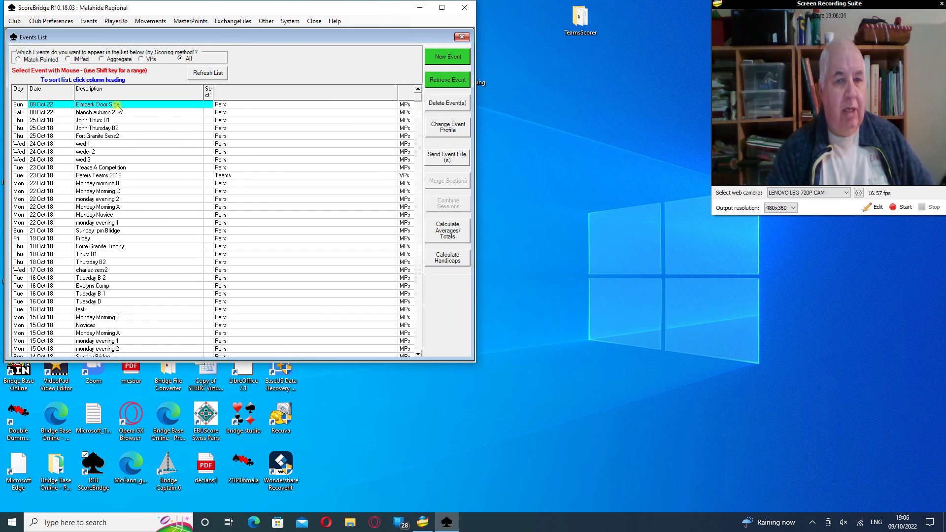
left_click(448, 105)
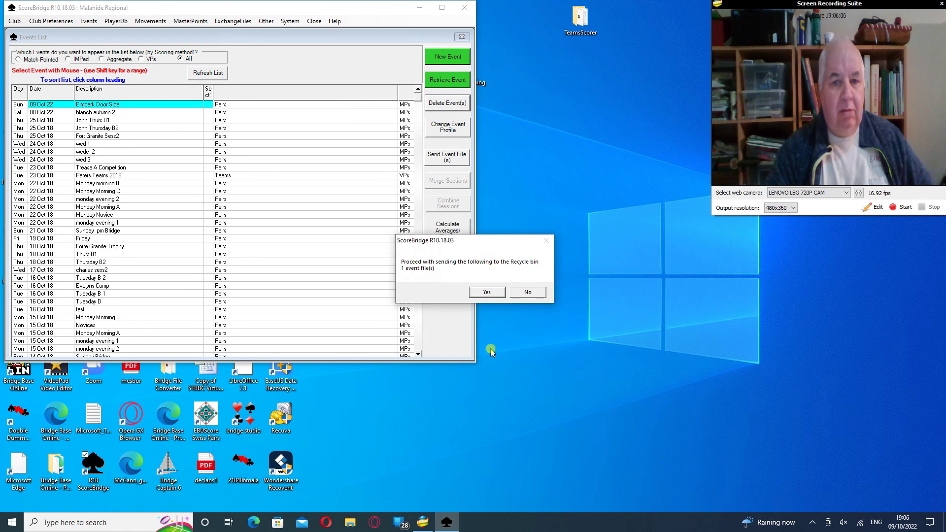
left_click(479, 292)
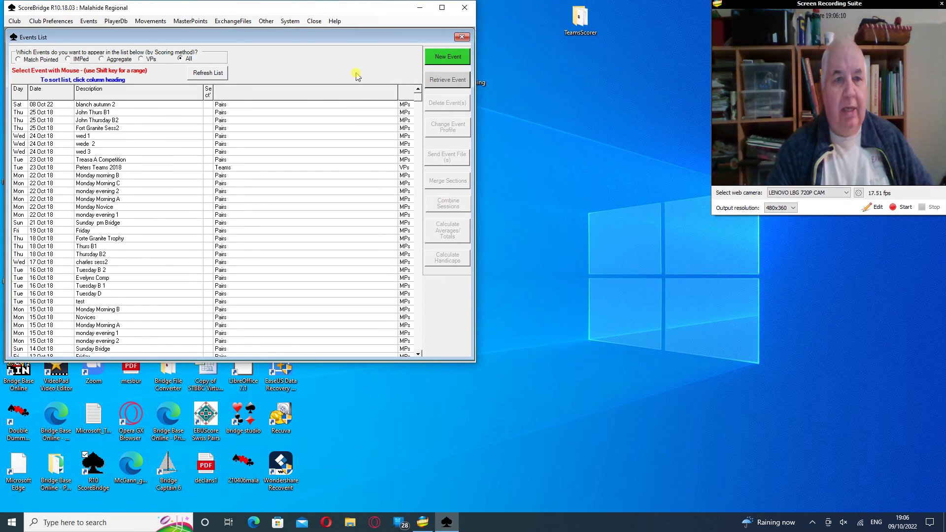
Create a new pairs event 'Elmpark Door side' with 8 tables in 1 section
left_click(449, 58)
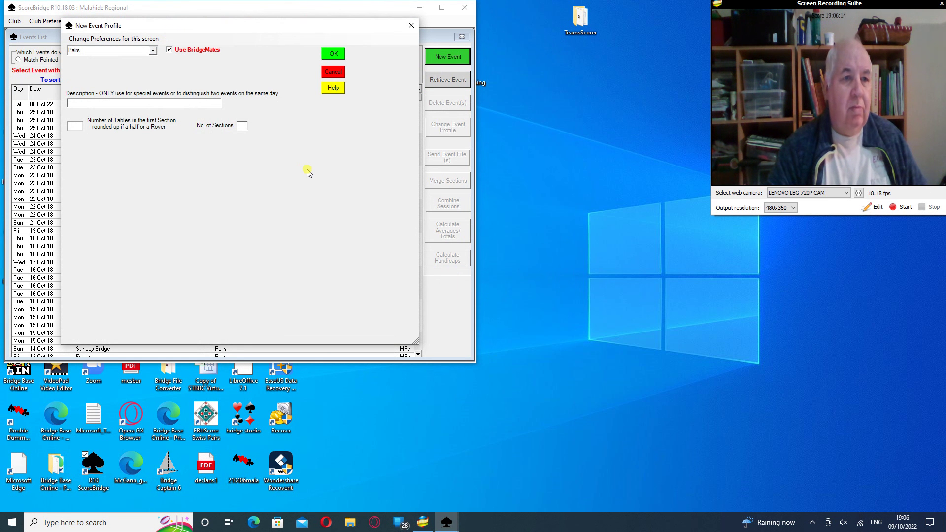
left_click(156, 103)
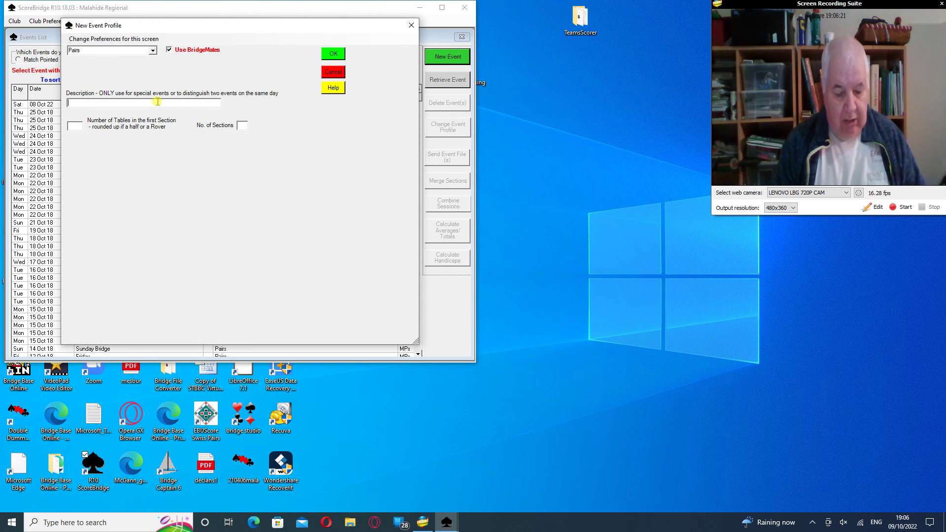
type("Elmpa")
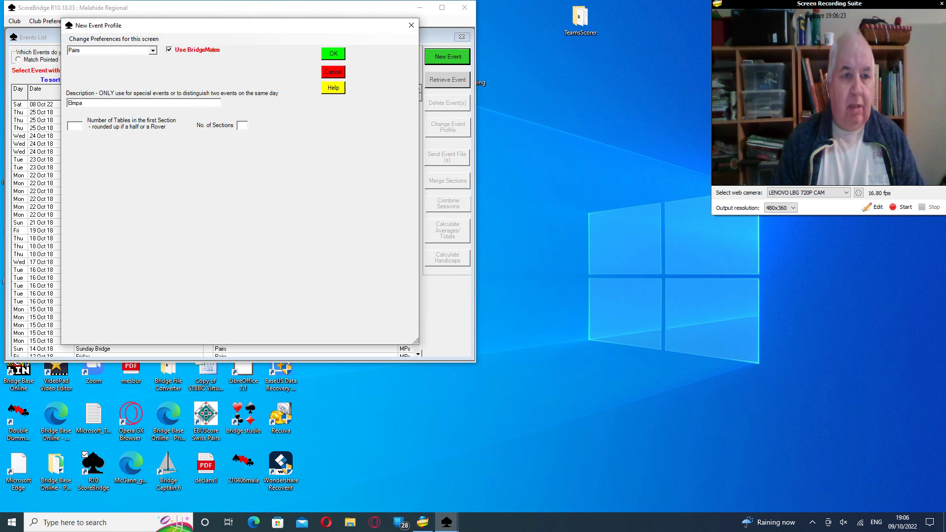
type("rk Door ")
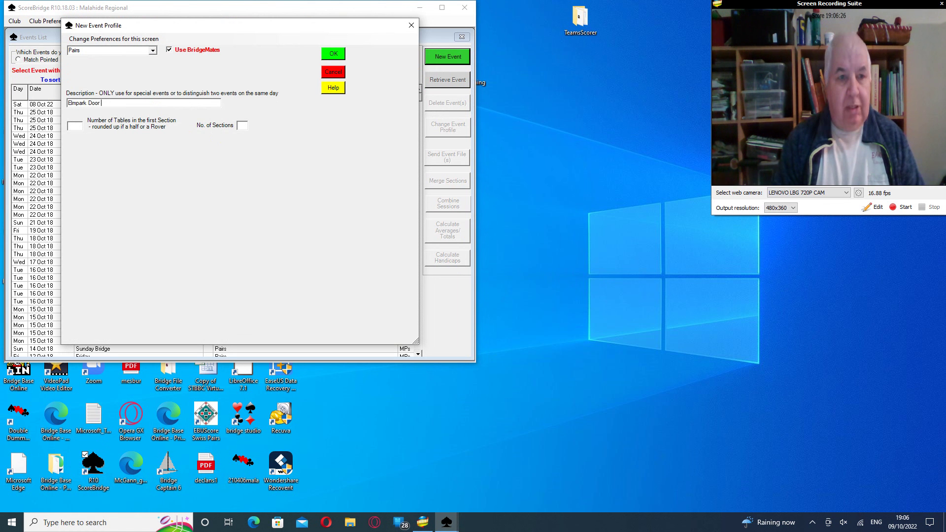
type("sid")
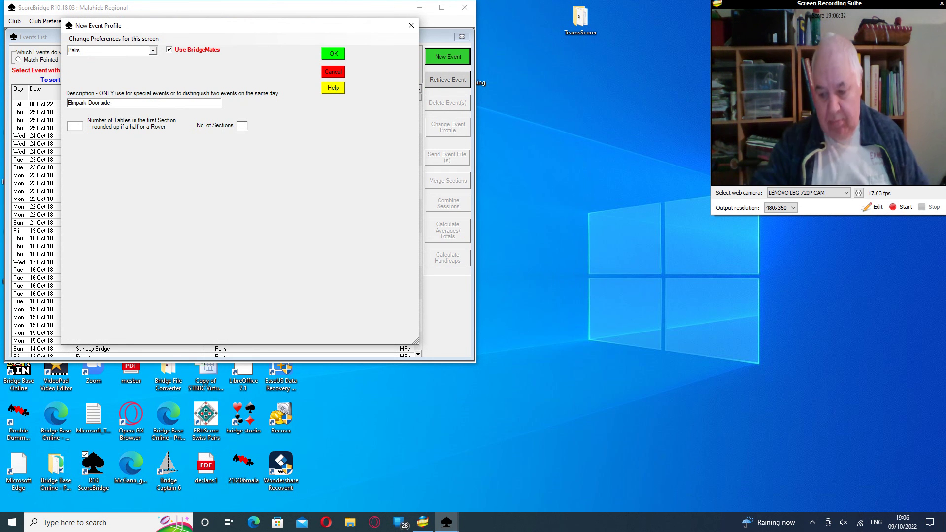
type("e")
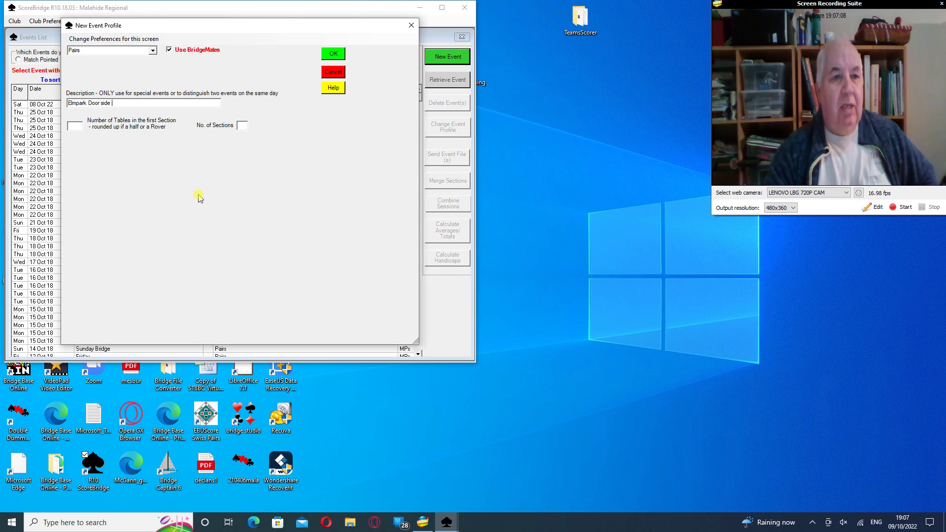
left_click(75, 126)
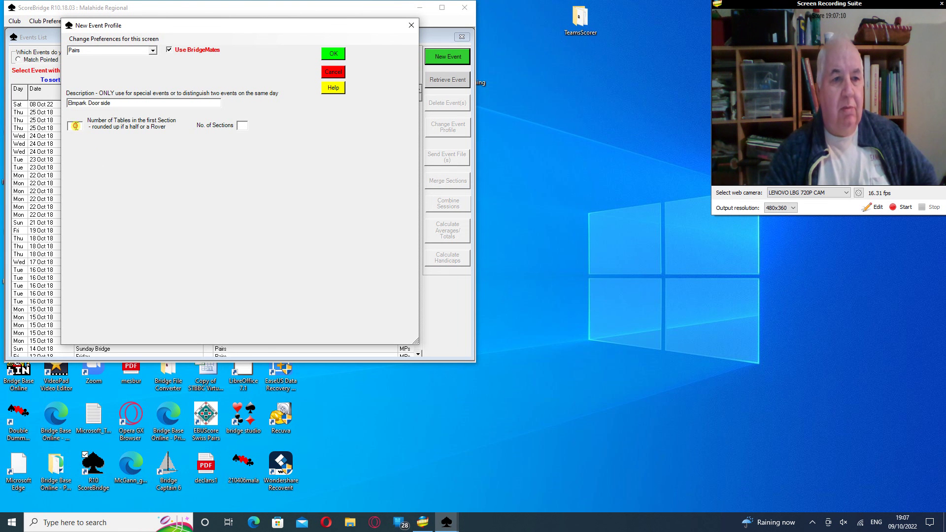
type("8")
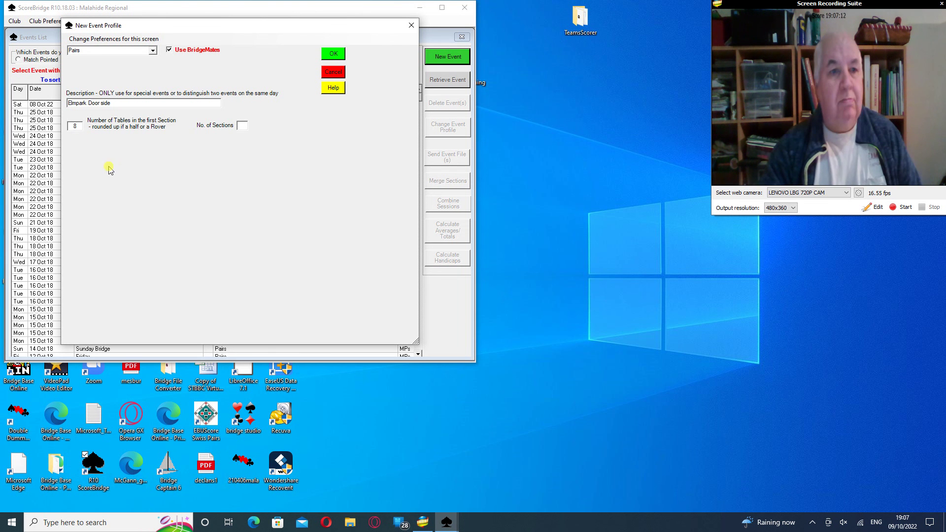
left_click(243, 125)
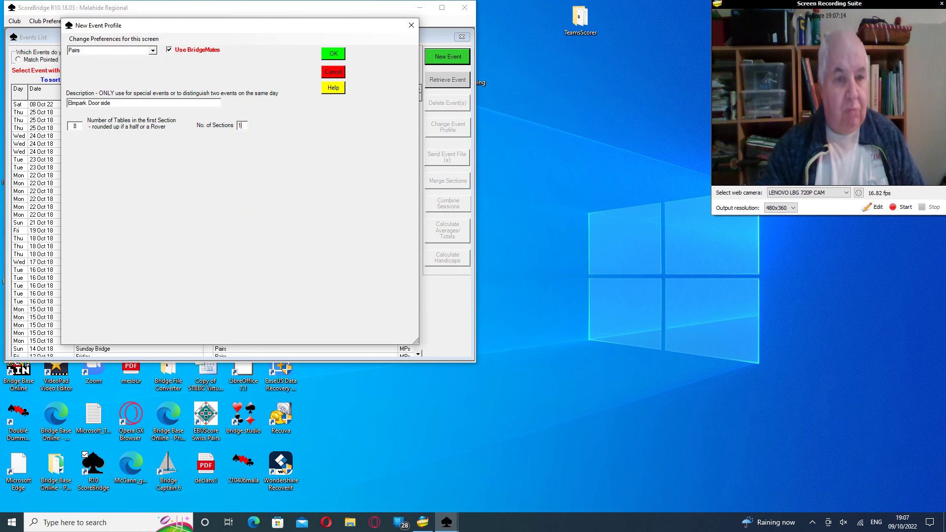
type("1")
left_click(333, 54)
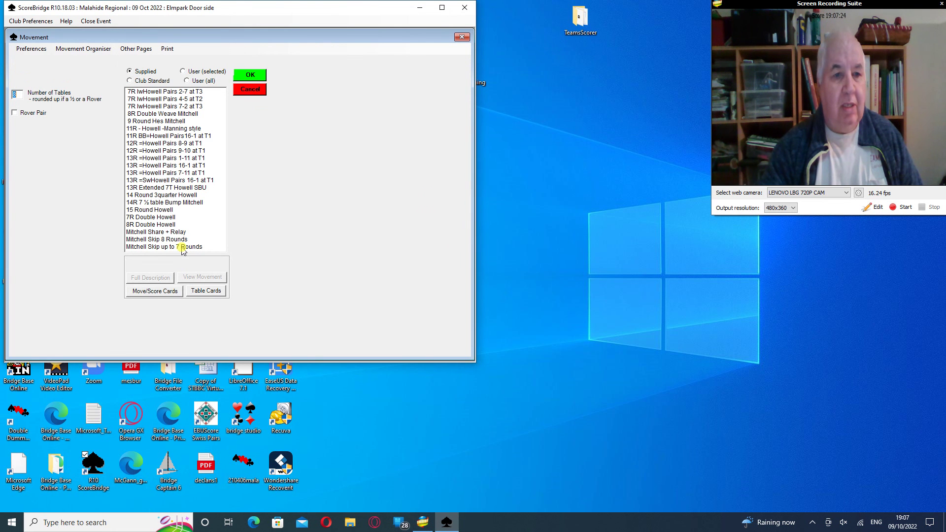
Choose the Mitchell Skip up to 7 Rounds movement at 3 boards per round and accept it
left_click(182, 246)
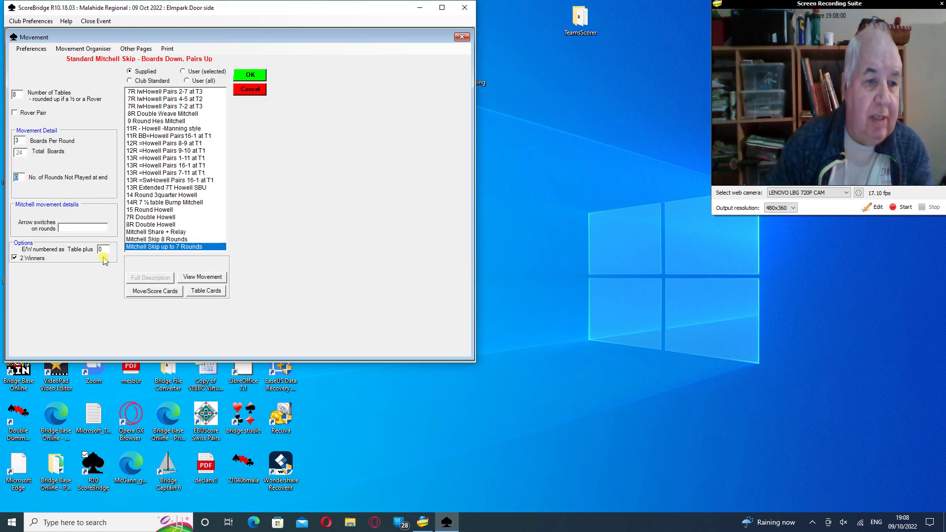
left_click(250, 74)
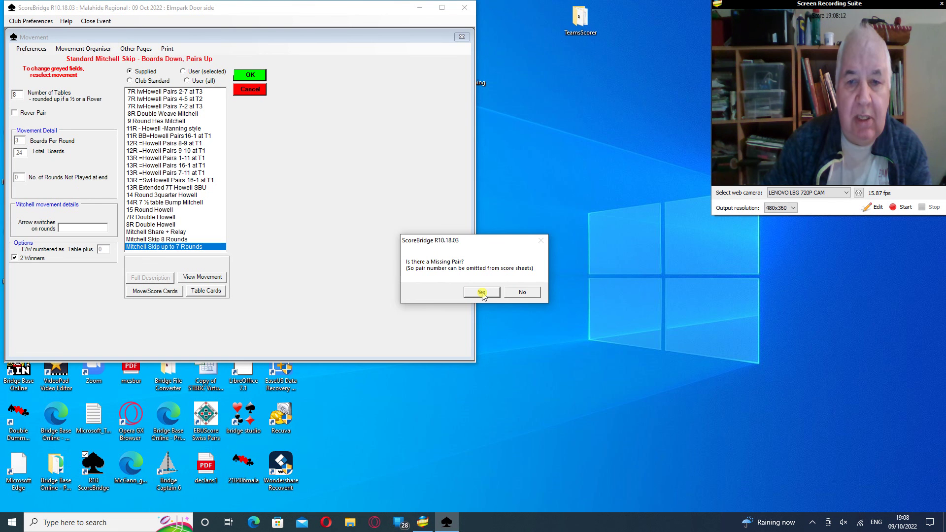
Mark N/S pair 8 at table 8 missing, accept the summary, and use a fresh wireless database
left_click(481, 293)
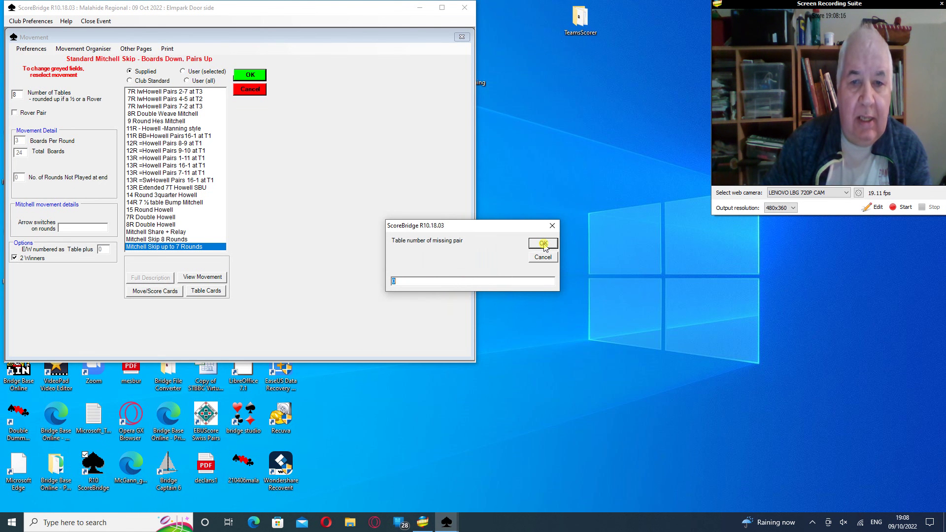
type("8")
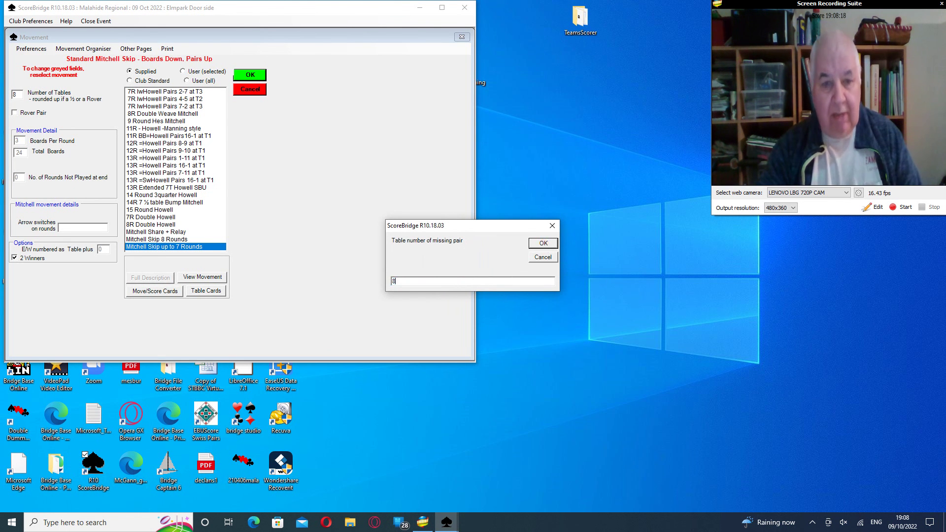
left_click(545, 243)
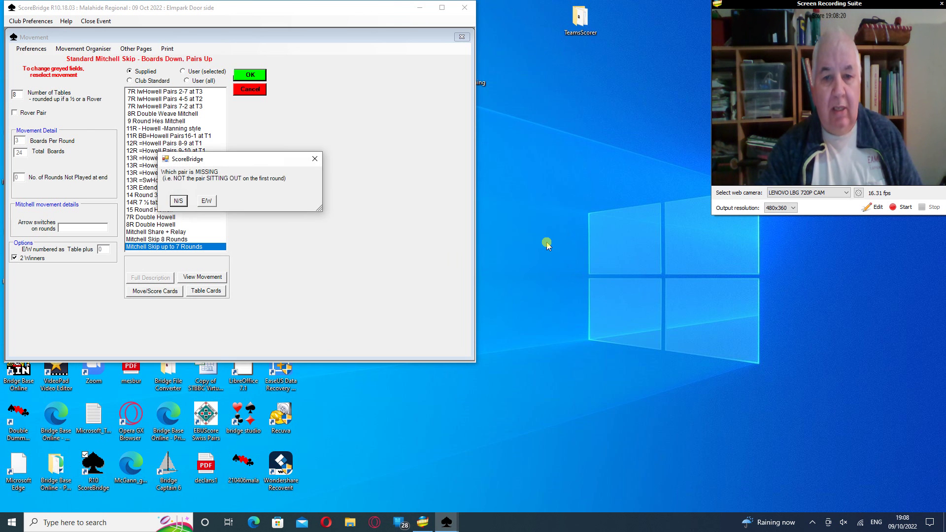
left_click(179, 201)
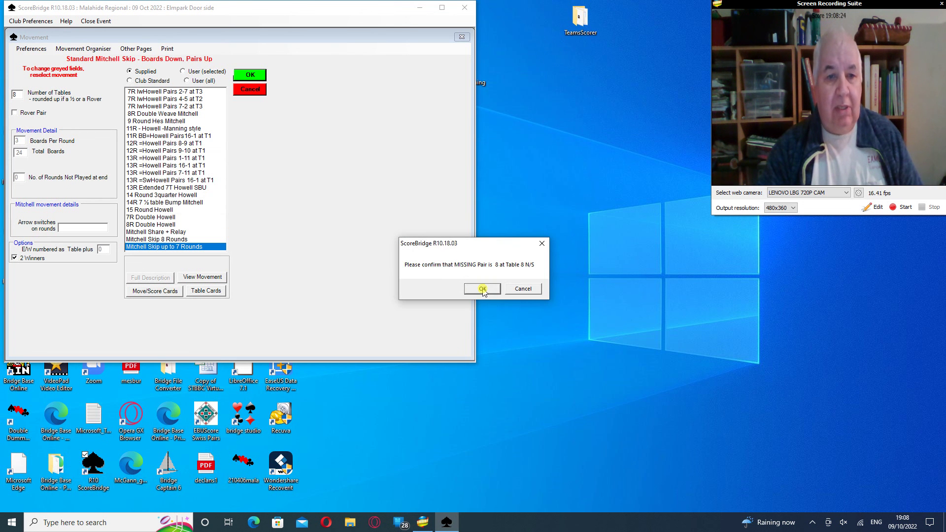
left_click(482, 290)
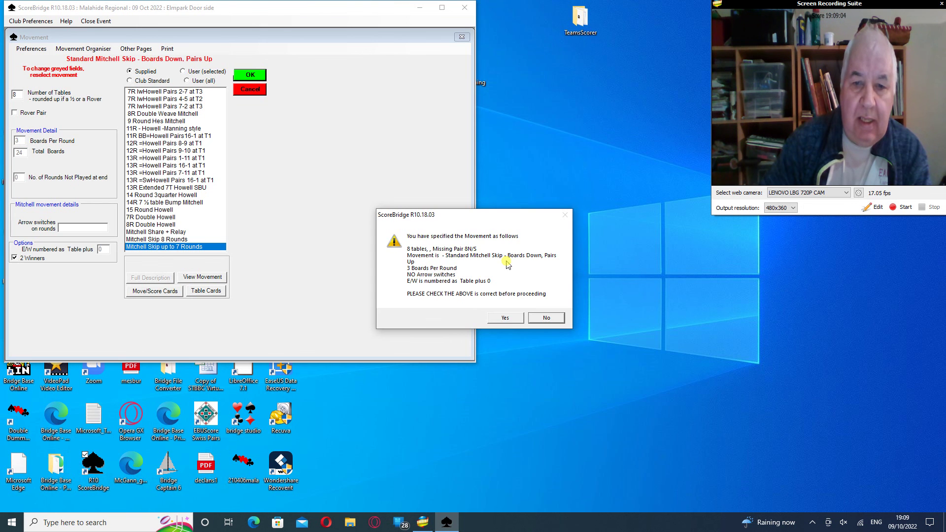
left_click(506, 318)
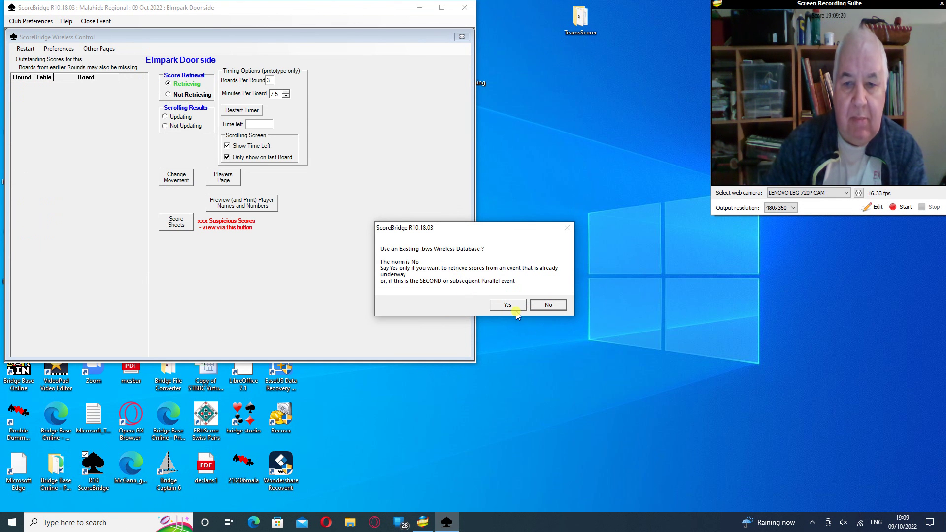
left_click(550, 306)
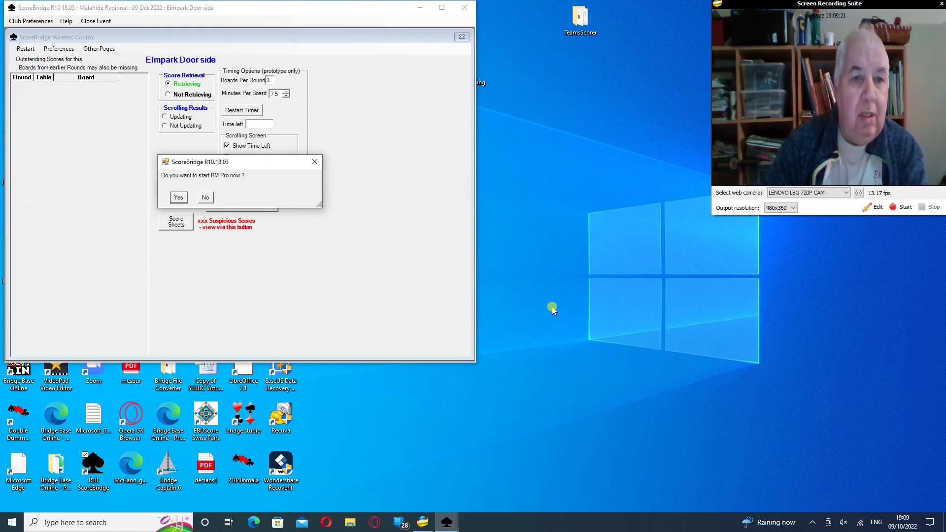
Start BM Pro for Elmpark Door side's tables 1–8, then minimize Bridgemate Control Software
left_click(178, 197)
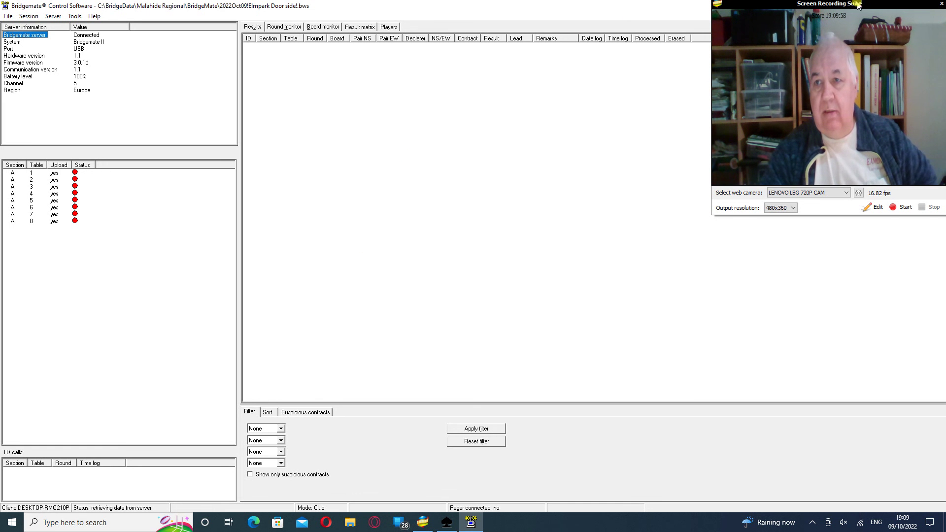
left_click_drag(858, 5, 862, 67)
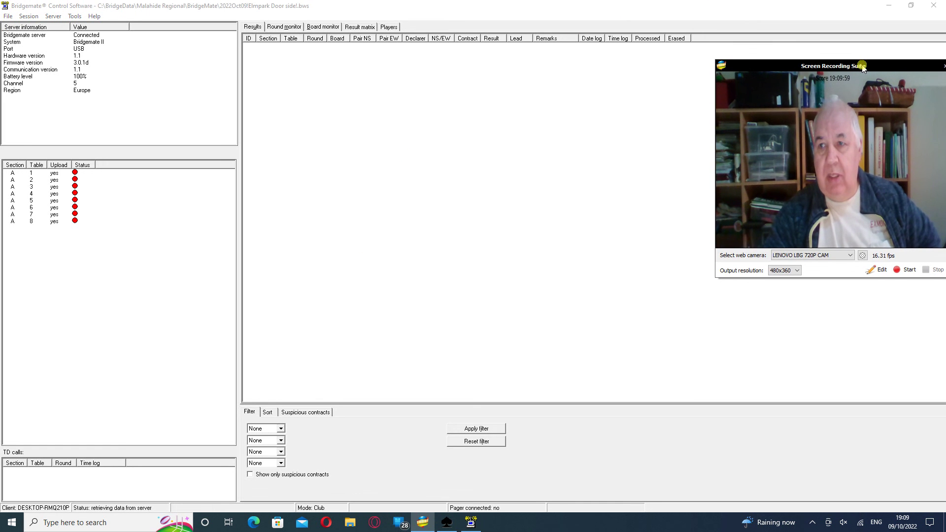
left_click(887, 6)
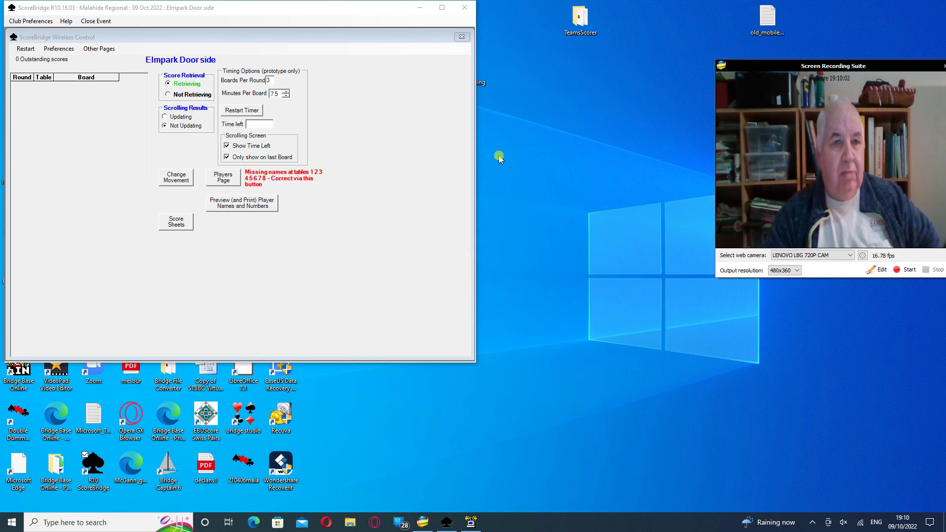
Launch a second ScoreBridge copy for a parallel event, load Malahide Regional events, and begin a new event
left_click(419, 8)
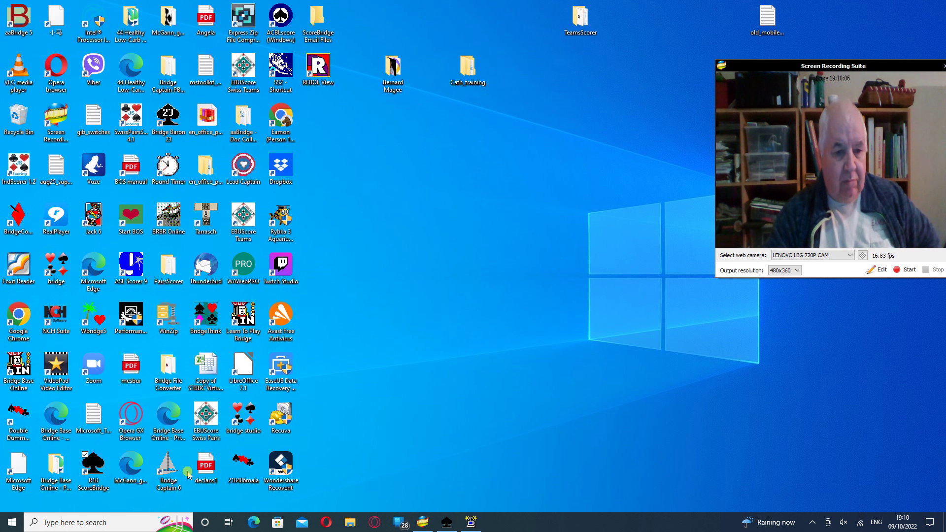
double_click(93, 465)
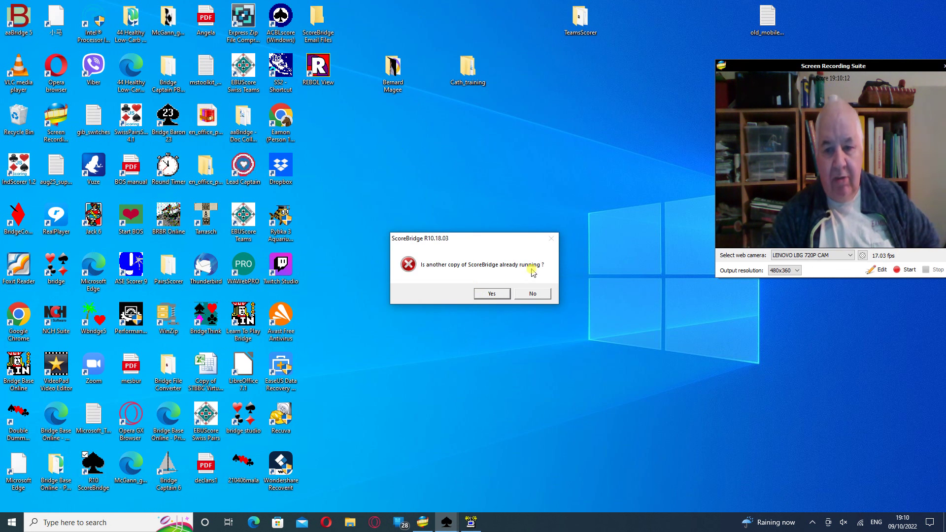
left_click(491, 293)
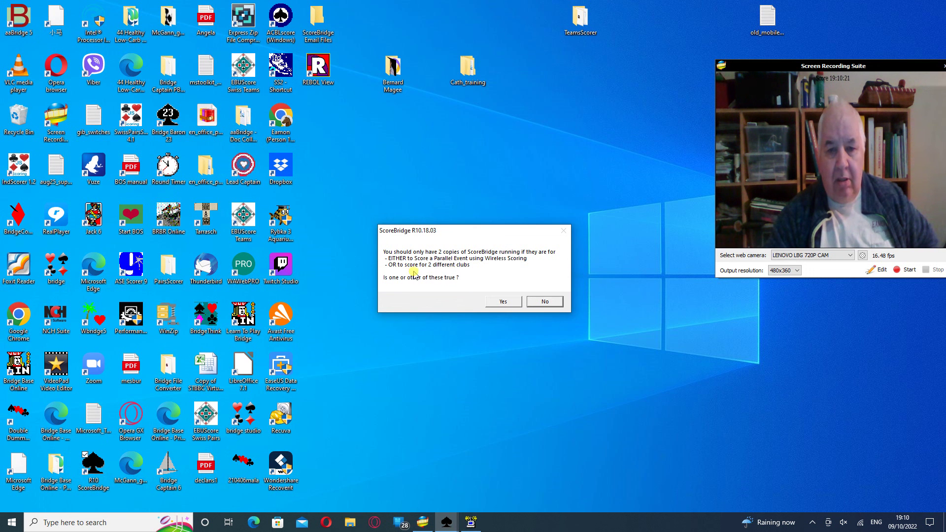
left_click(502, 302)
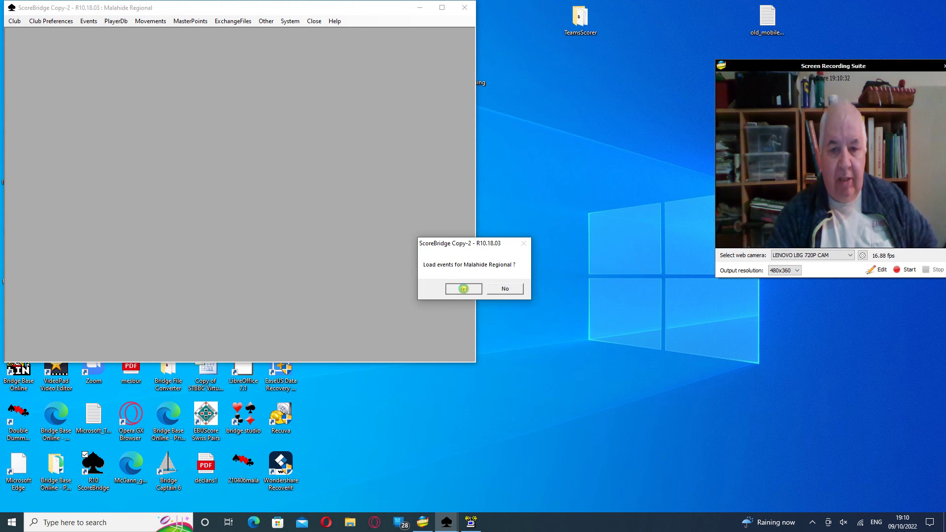
left_click(463, 290)
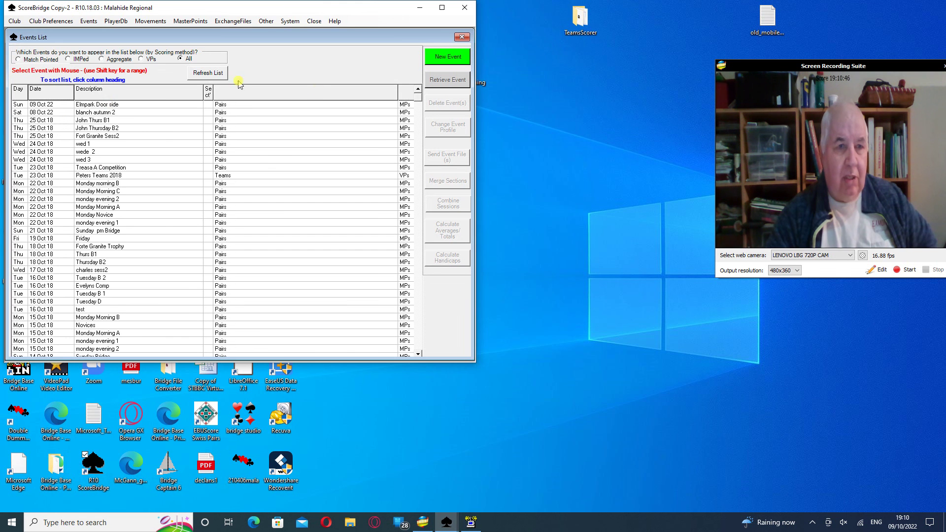
left_click(436, 56)
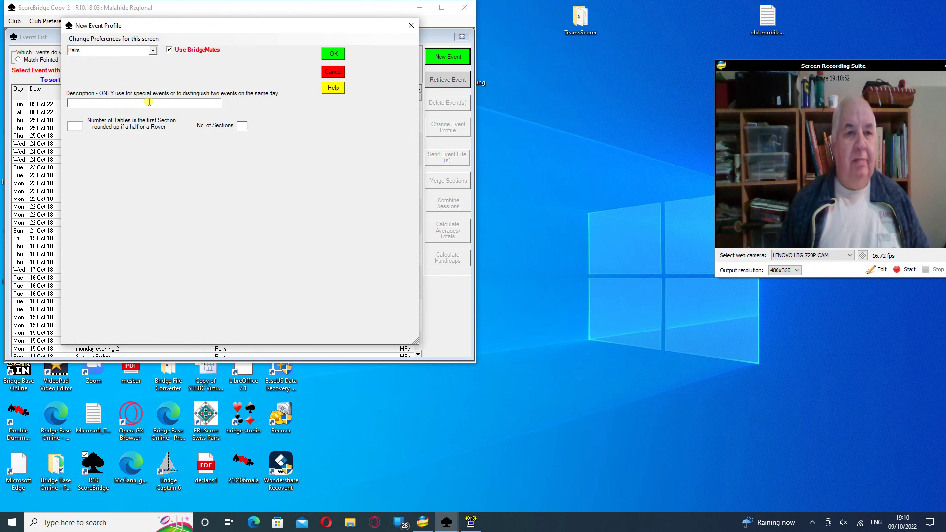
Enter description 'Elmpark Window Side', 9 tables and 1 section in the new event profile
type("E")
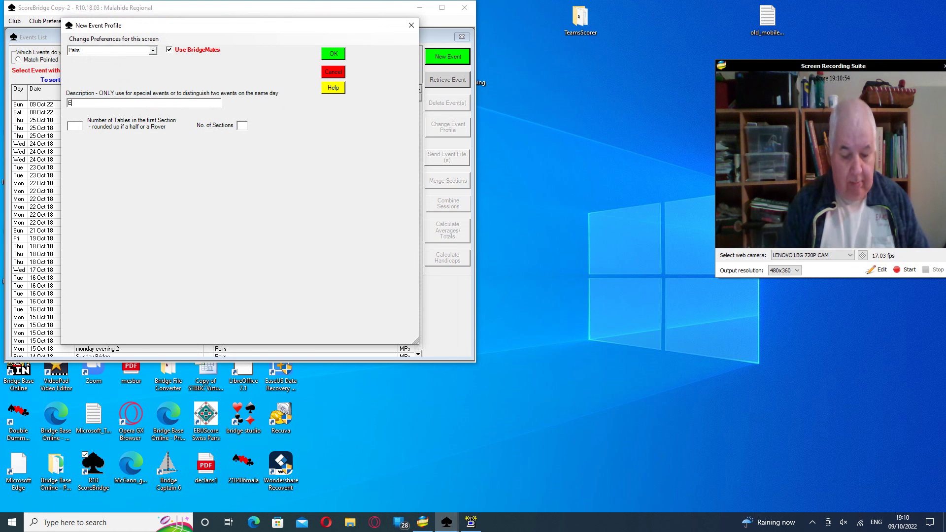
type("lmpark ")
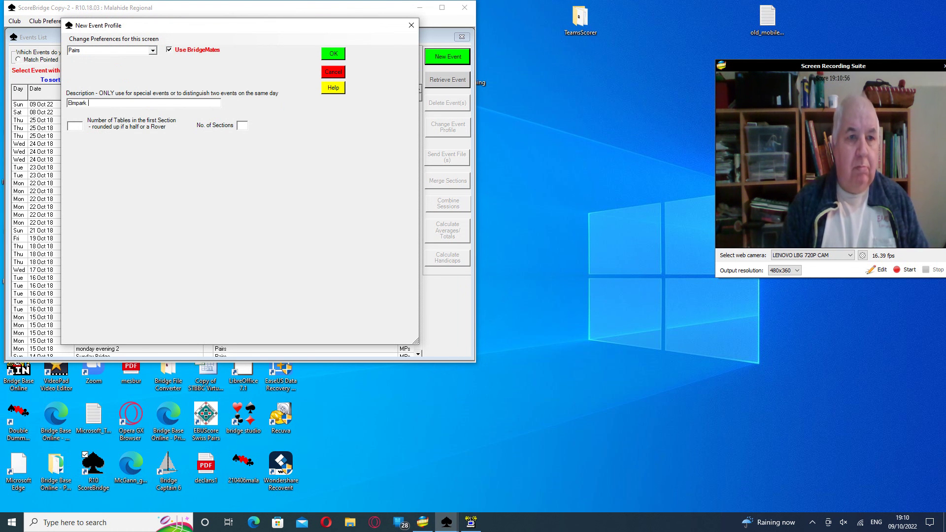
type("Window ")
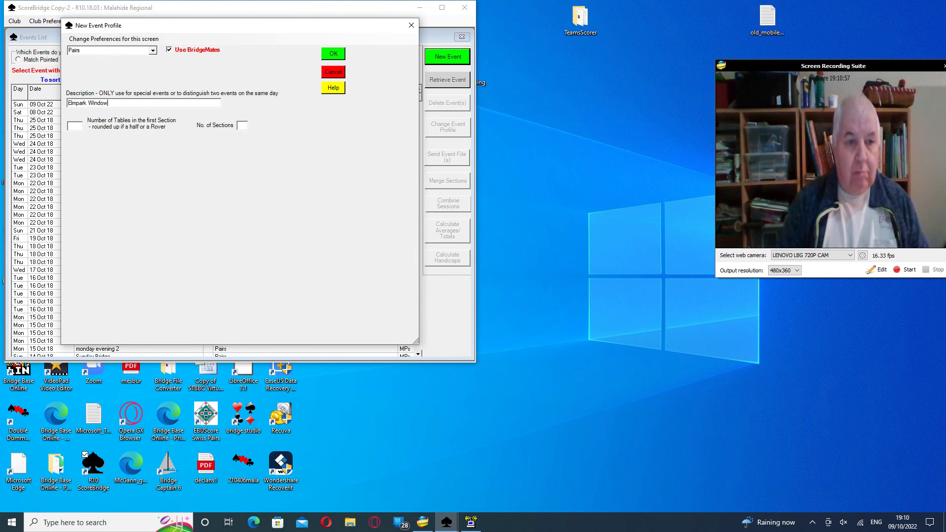
type("Side")
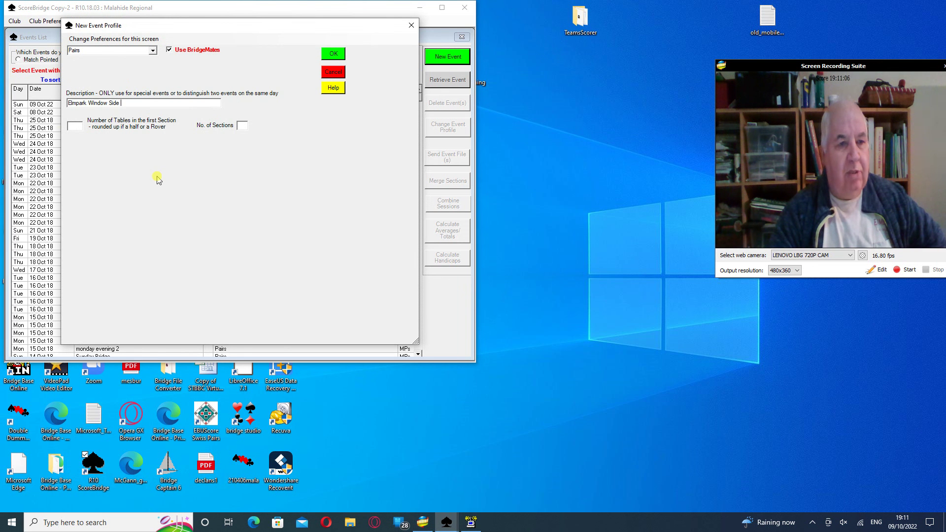
left_click(75, 127)
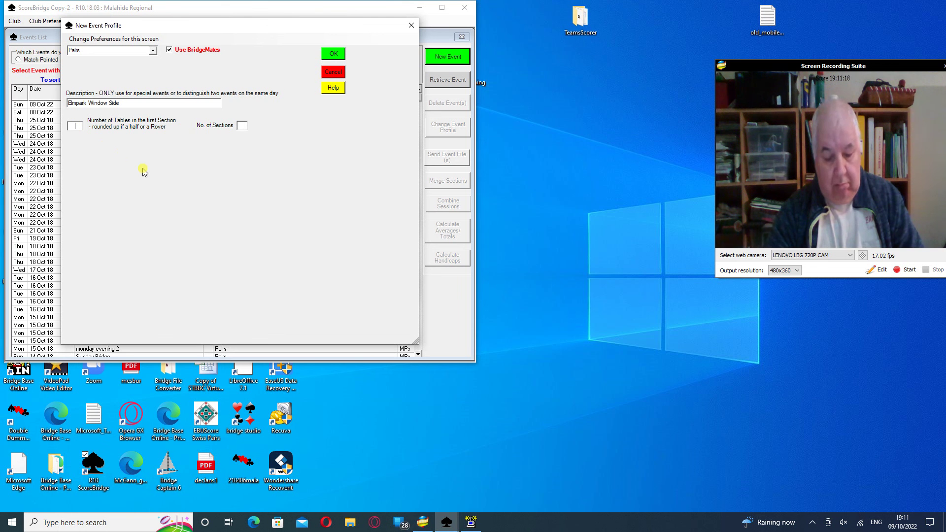
type("9")
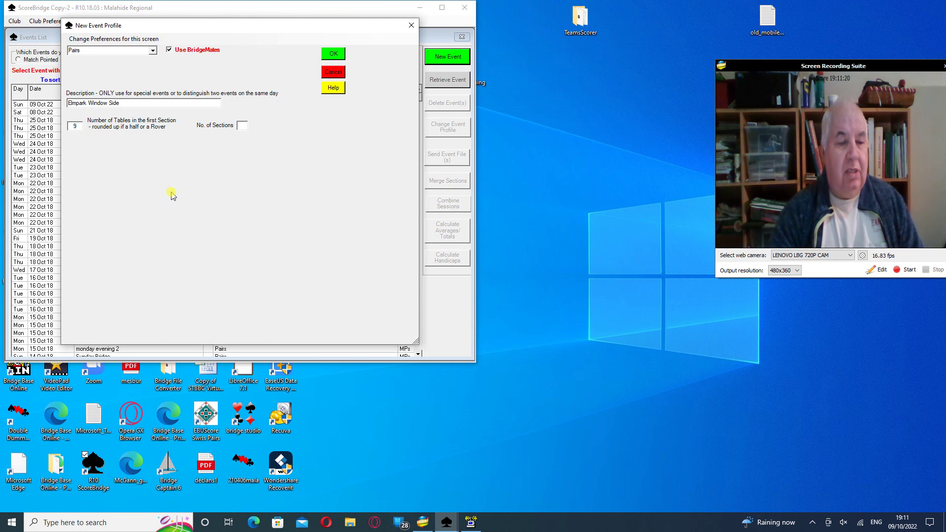
left_click(244, 125)
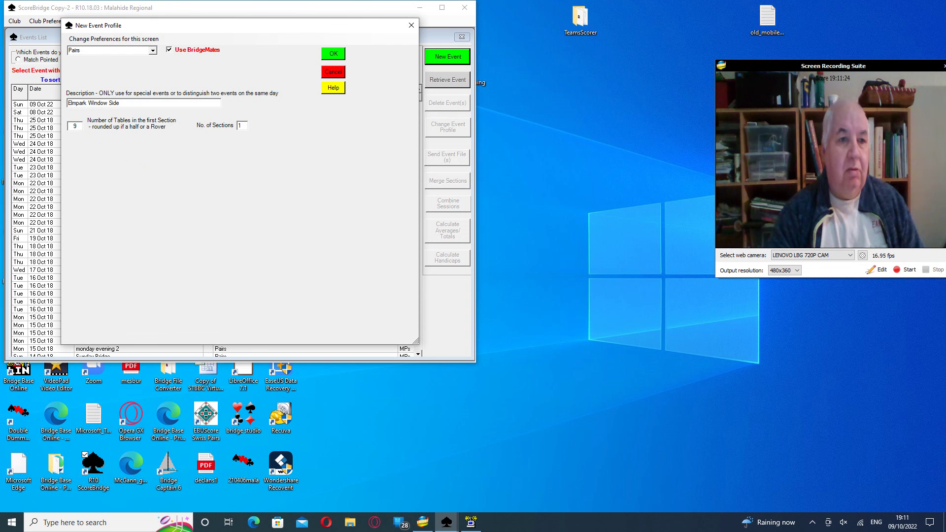
type("1")
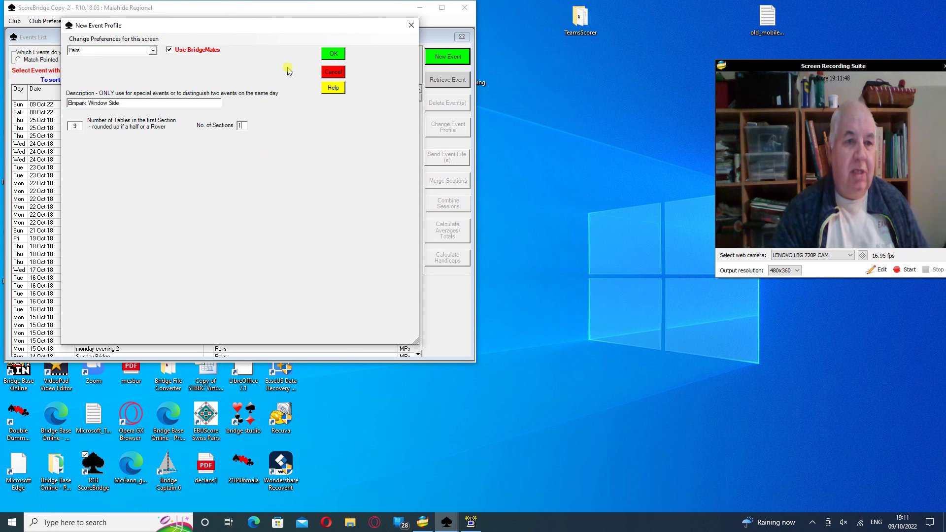
Accept the profile, choose Mitchell at 2 boards per round, no missing pair, and confirm the summary
left_click(328, 57)
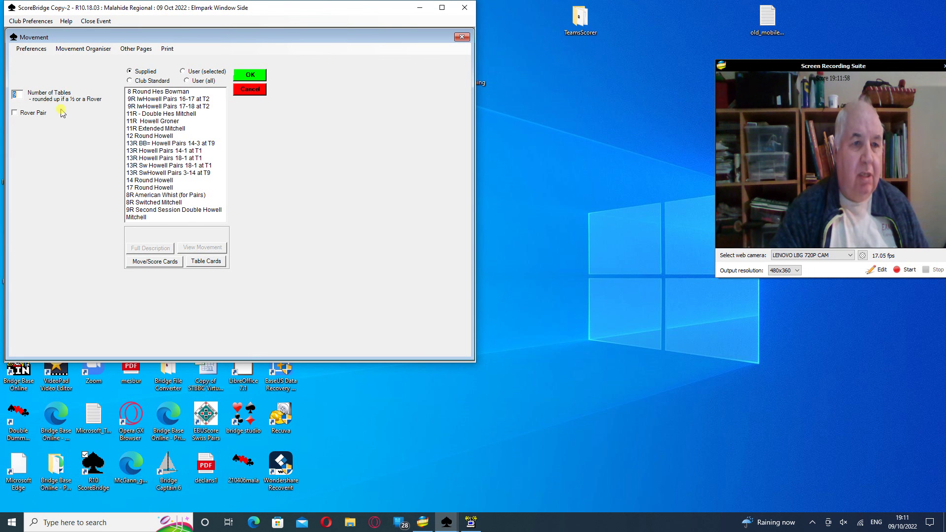
left_click(143, 218)
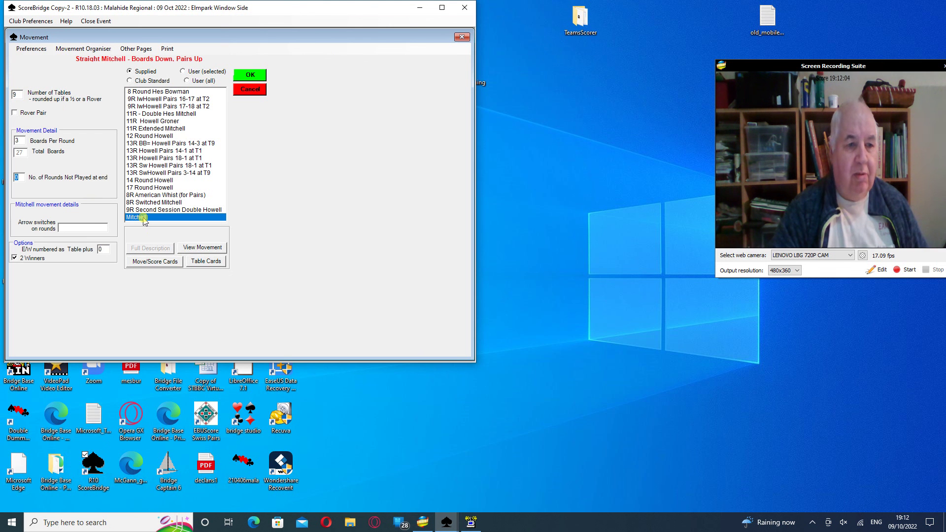
left_click(18, 140)
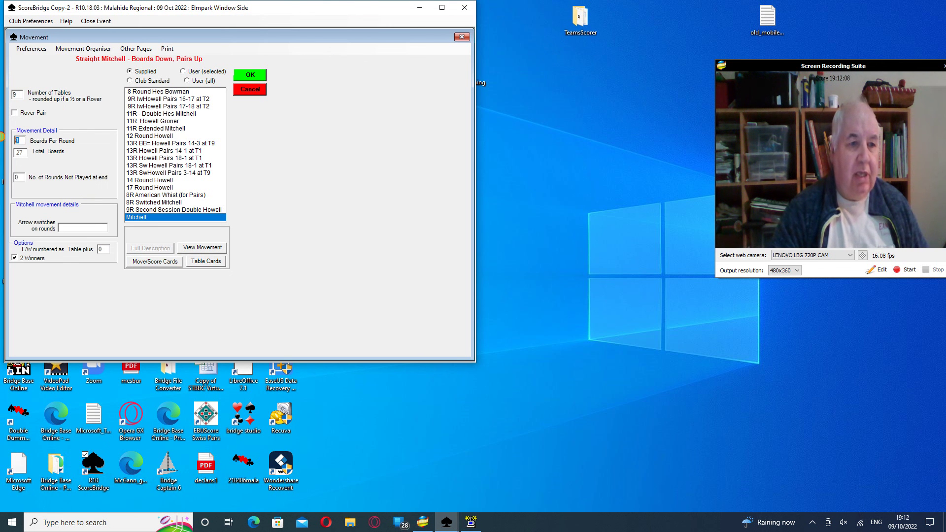
type("2")
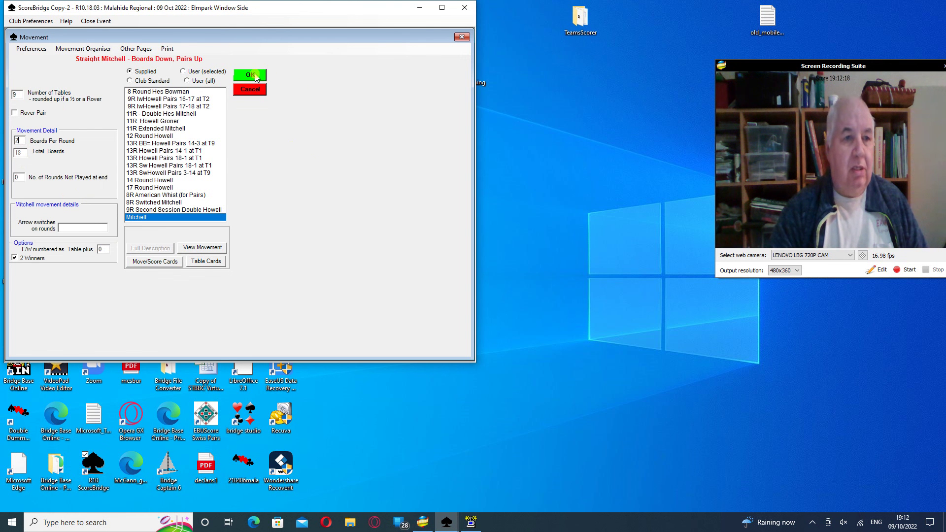
left_click(255, 75)
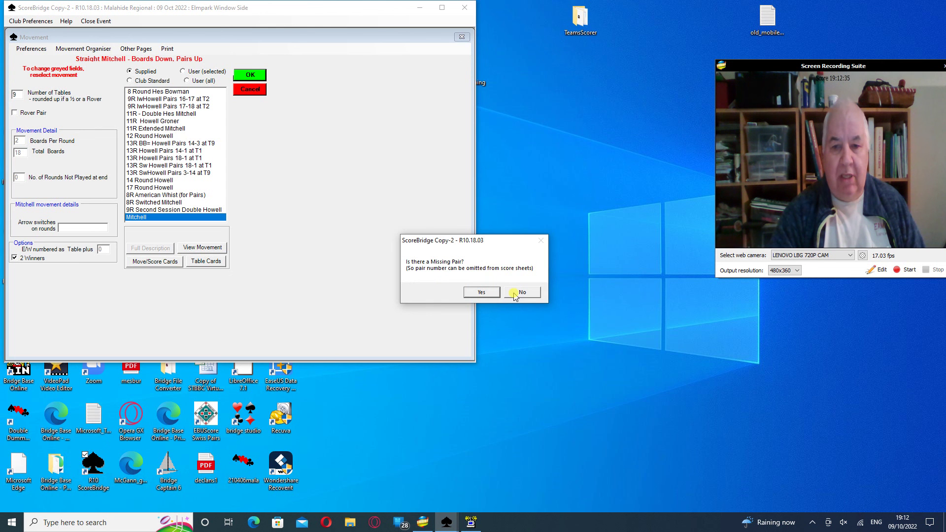
left_click(515, 295)
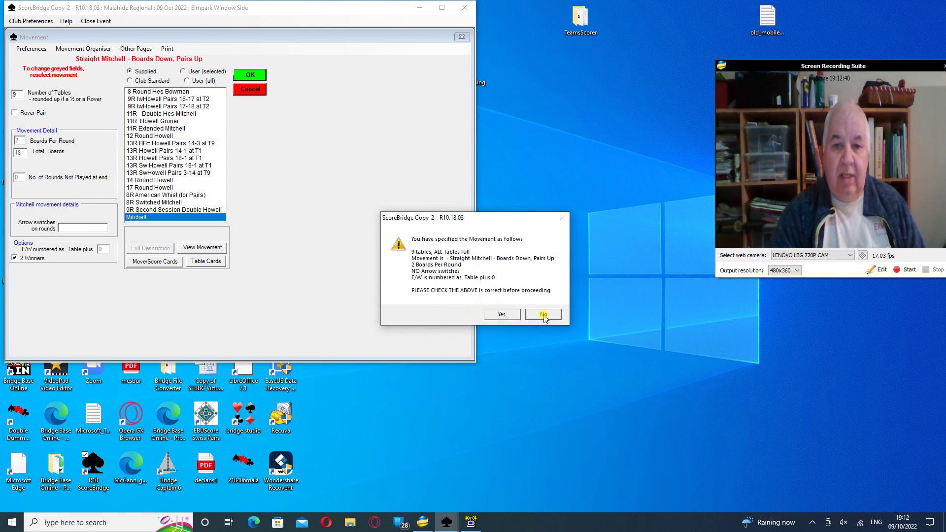
left_click(512, 314)
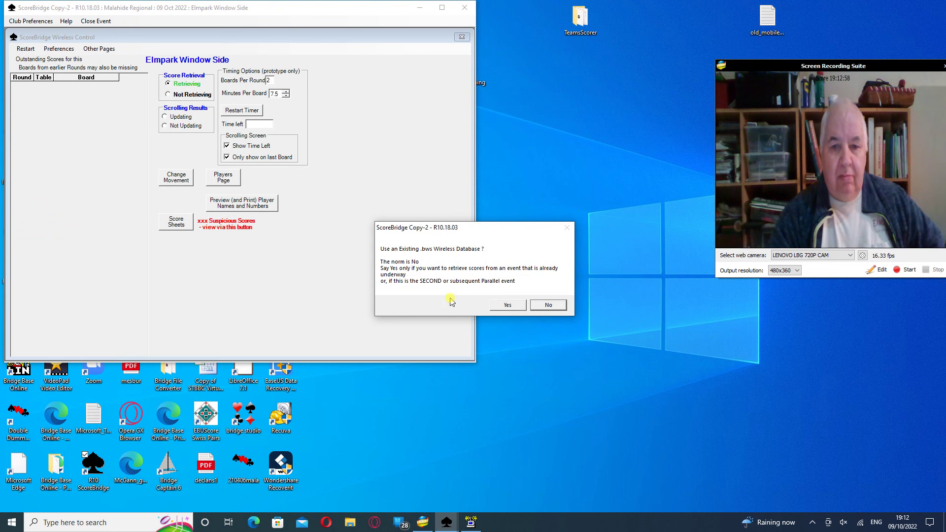
Use the existing wireless database 2022Oct09!Elmpark Door side!.bws, found by sorting on date modified
left_click(509, 305)
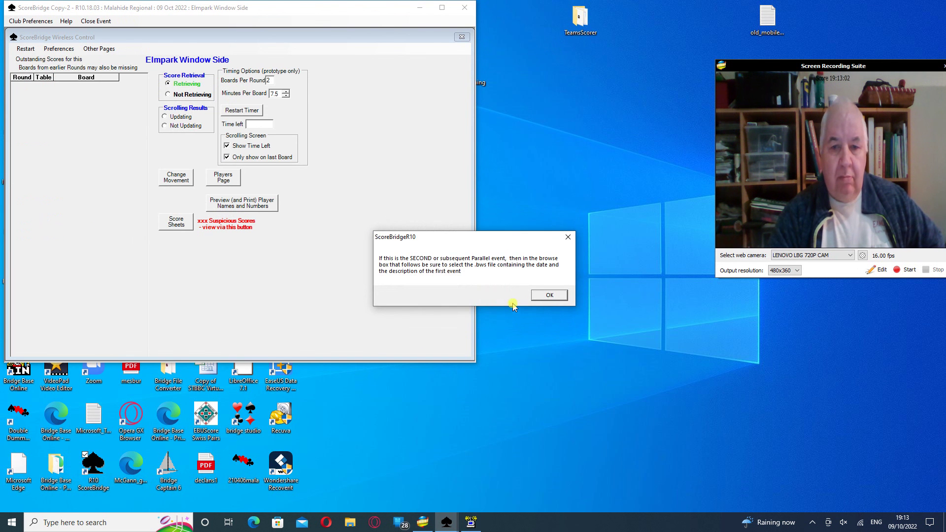
left_click(550, 294)
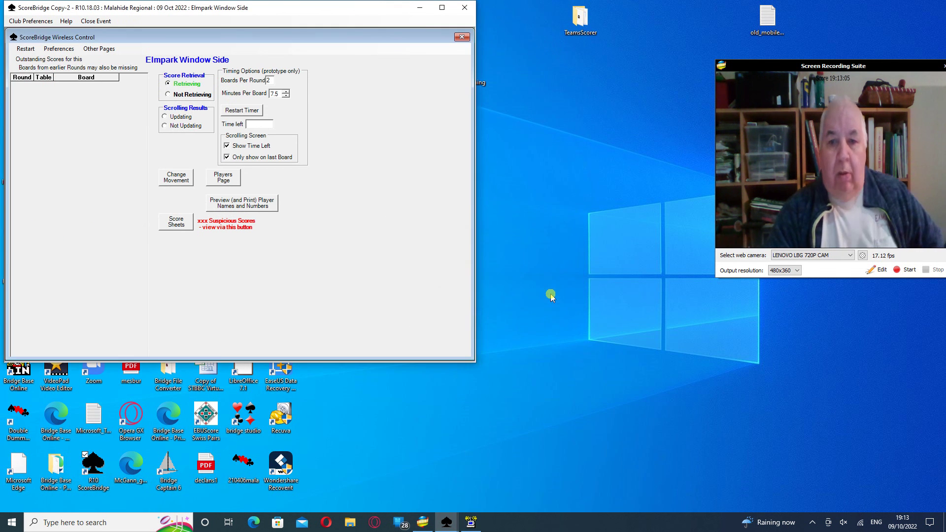
left_click(551, 293)
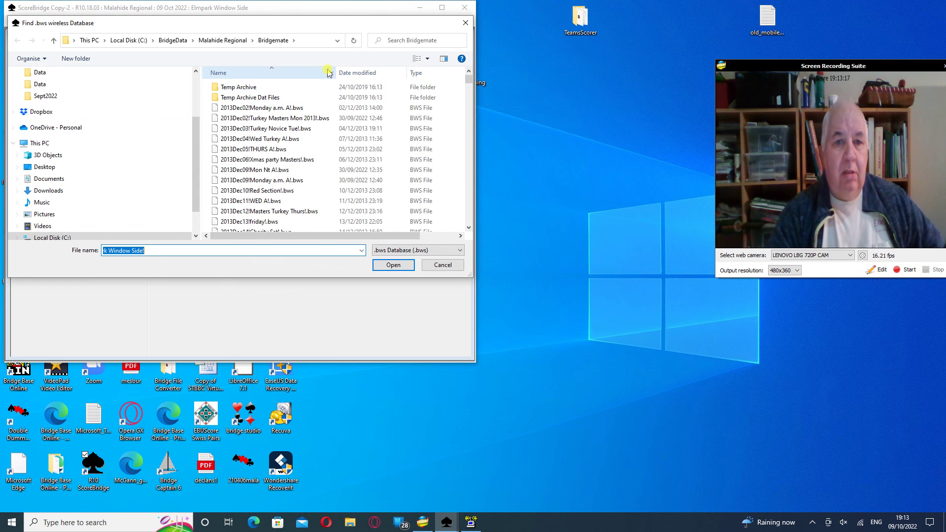
left_click(364, 75)
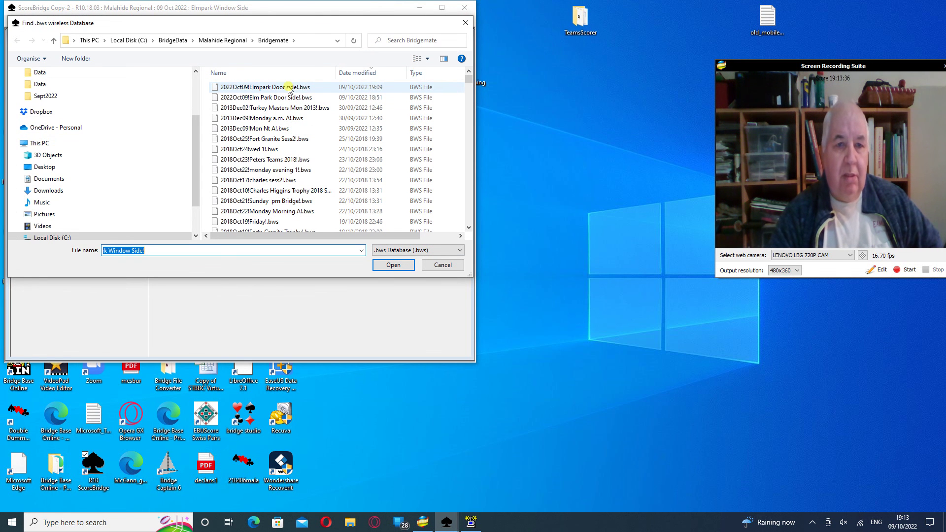
left_click(288, 88)
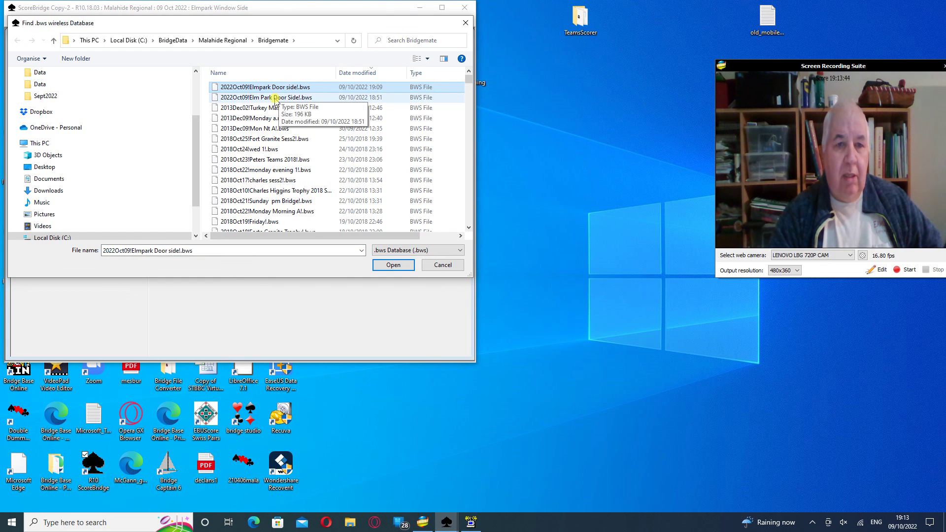
left_click(276, 98)
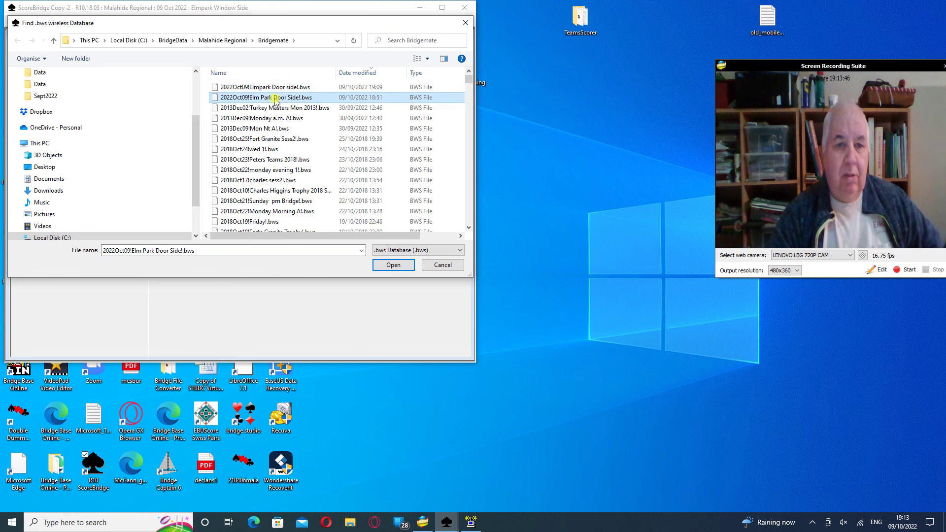
left_click(285, 88)
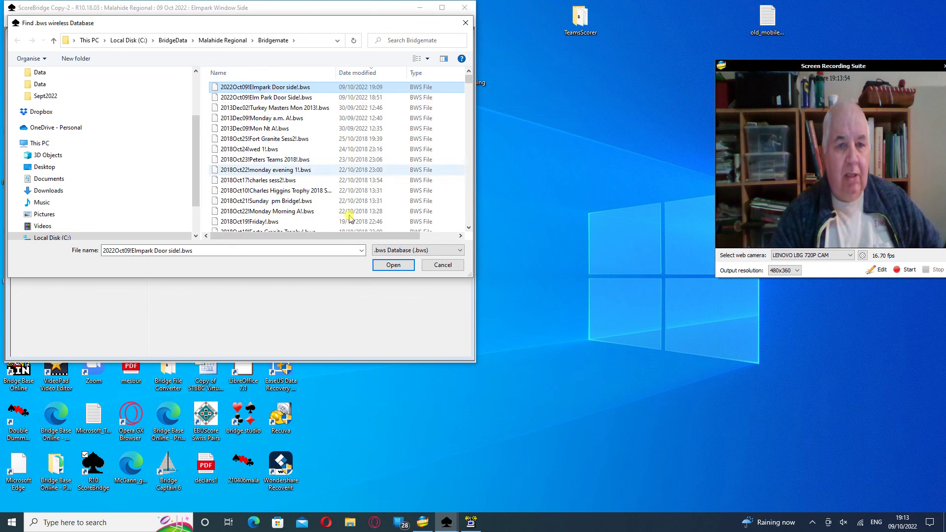
left_click(392, 265)
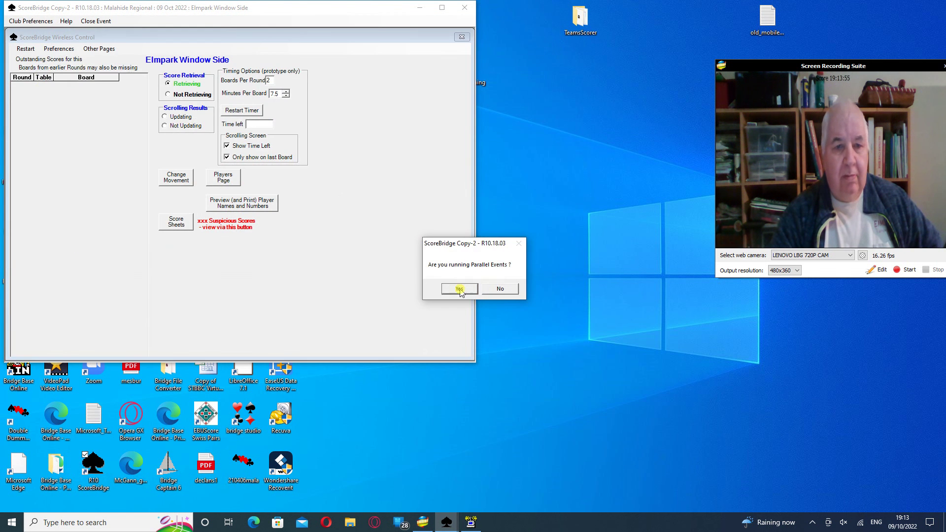
Add Elmpark Window Side as a parallel event and pass its movement to Bridgemate Control
left_click(460, 289)
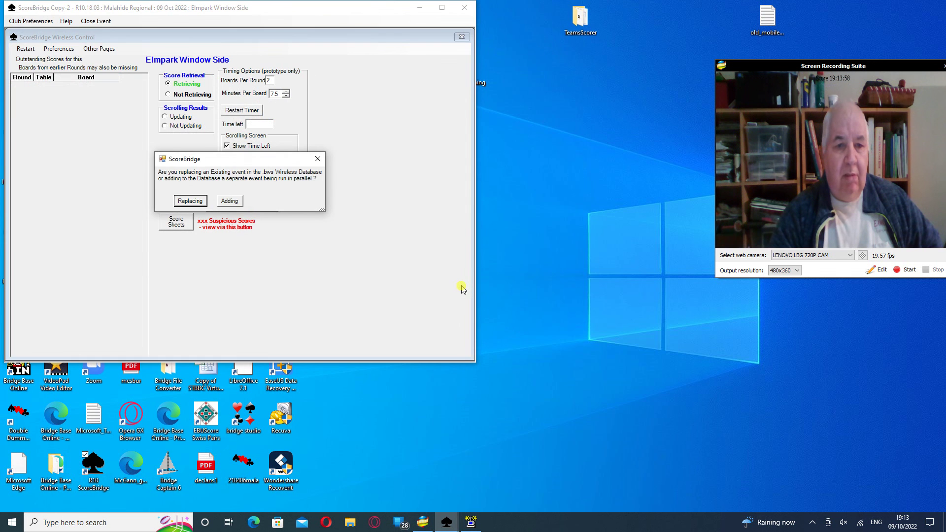
left_click(231, 202)
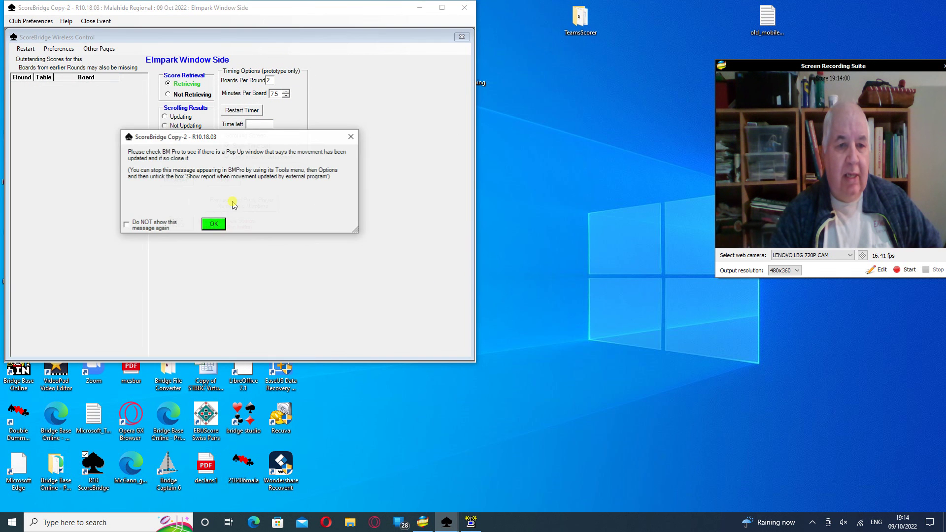
left_click(214, 224)
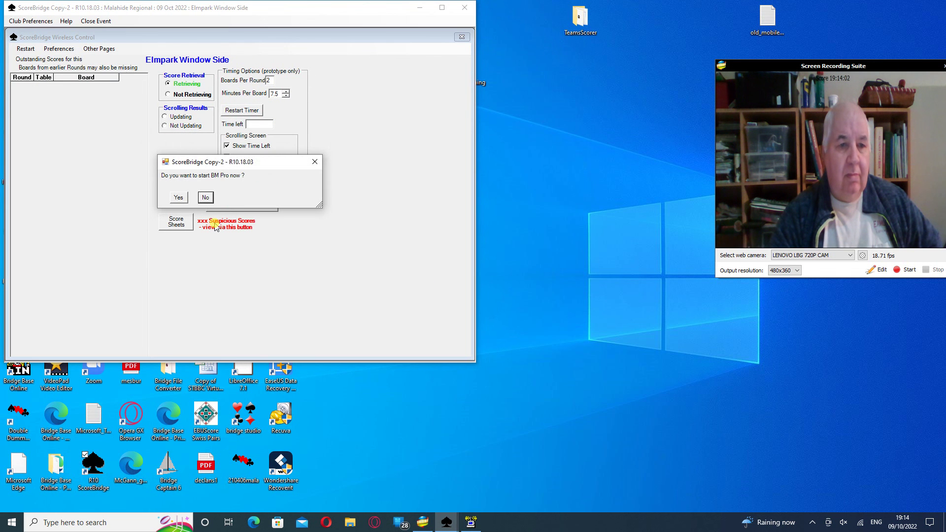
left_click(180, 197)
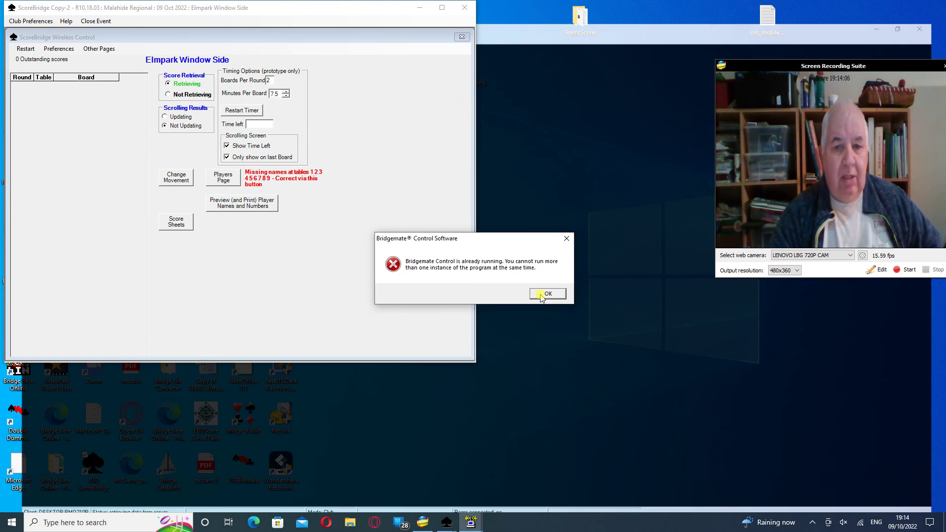
left_click(547, 294)
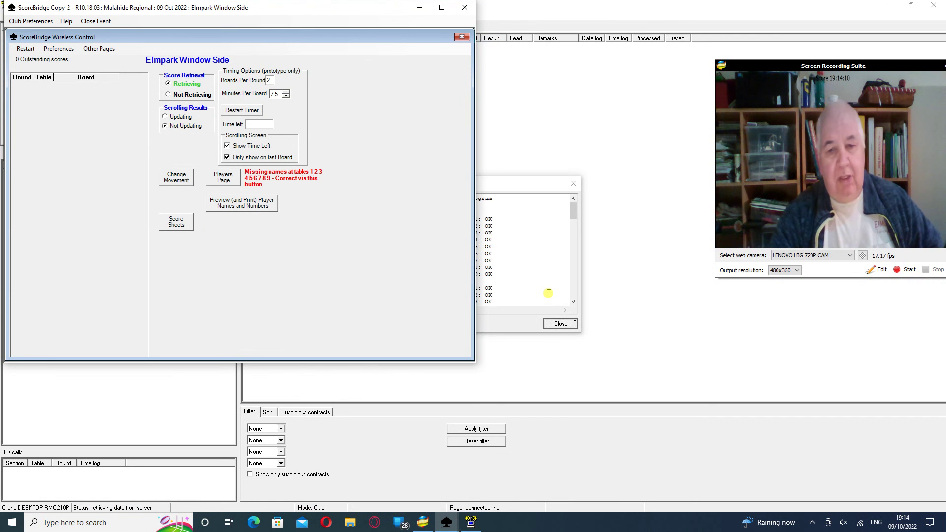
Close the movement update report and show the Results list for section A and B tables
left_click(539, 264)
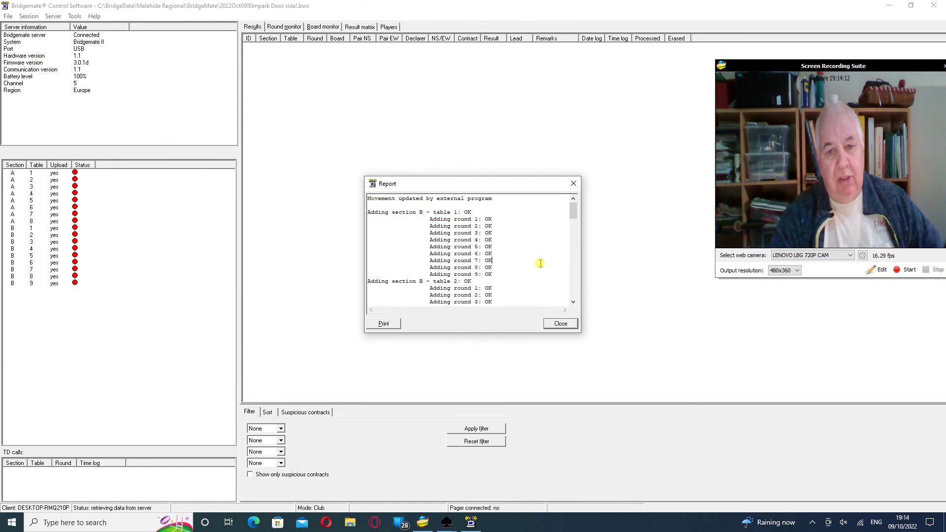
left_click(560, 324)
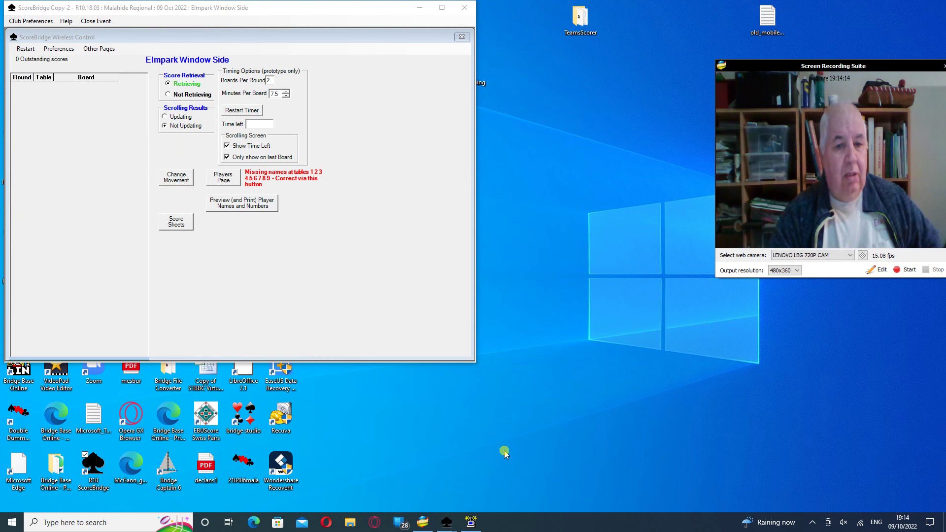
left_click(472, 523)
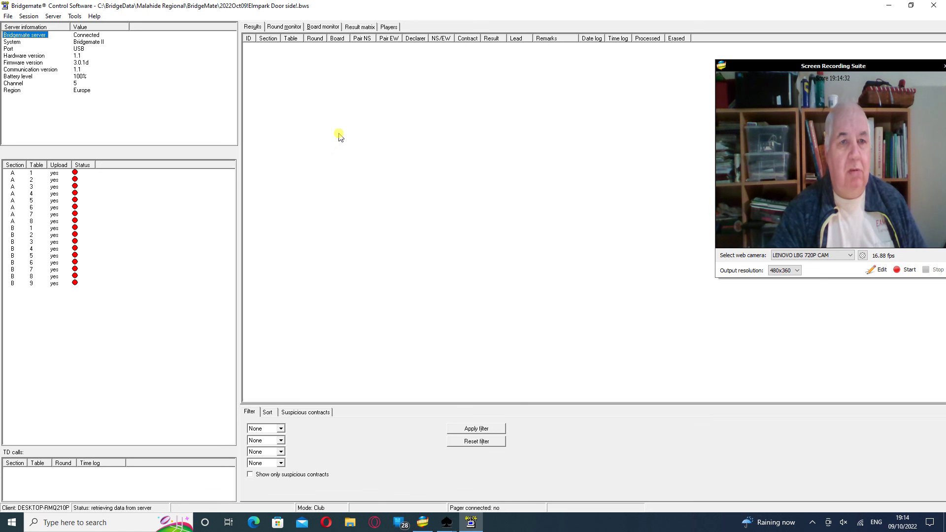
left_click(253, 28)
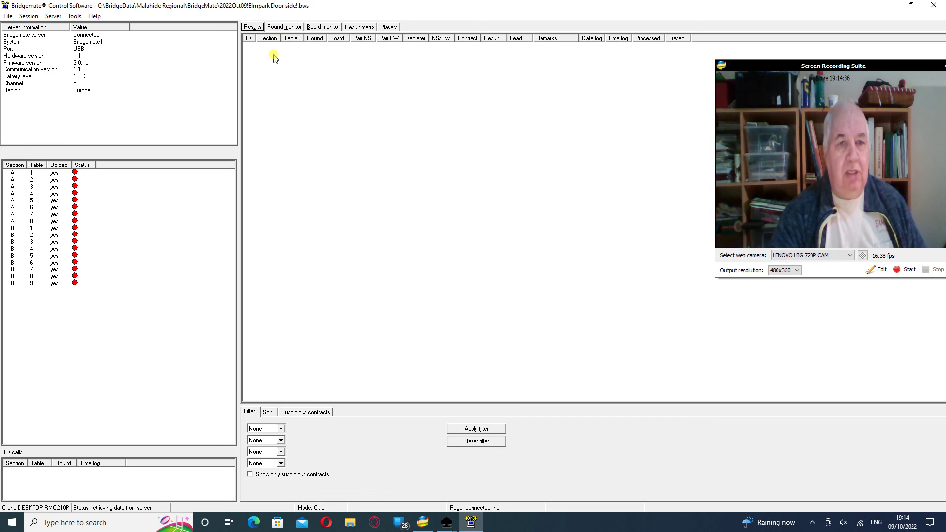
Review the Round monitor, Board monitor and Result matrix views, ending on the Players list
left_click(282, 28)
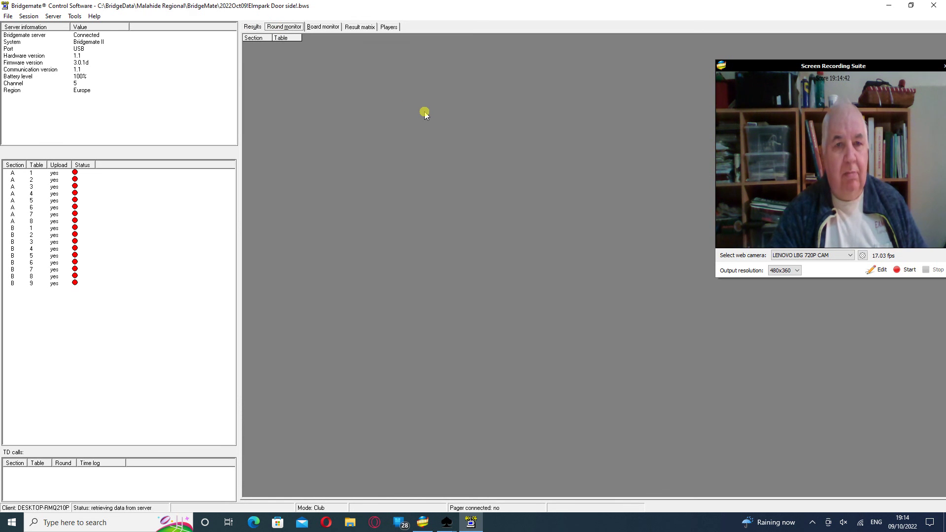
left_click(324, 27)
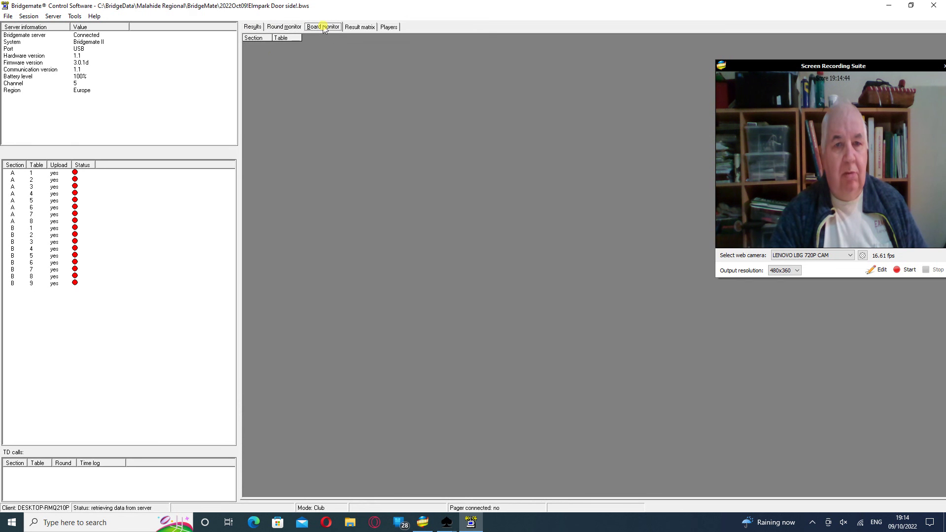
left_click(358, 29)
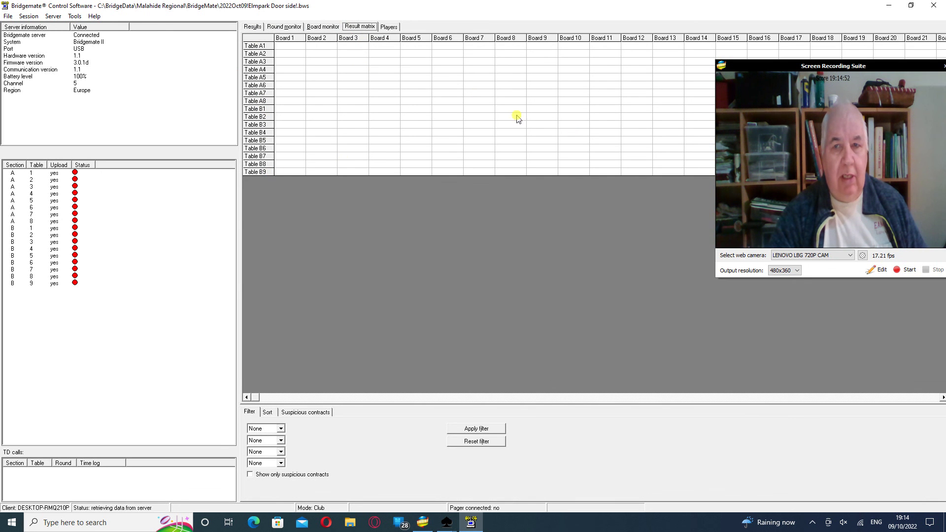
left_click(389, 27)
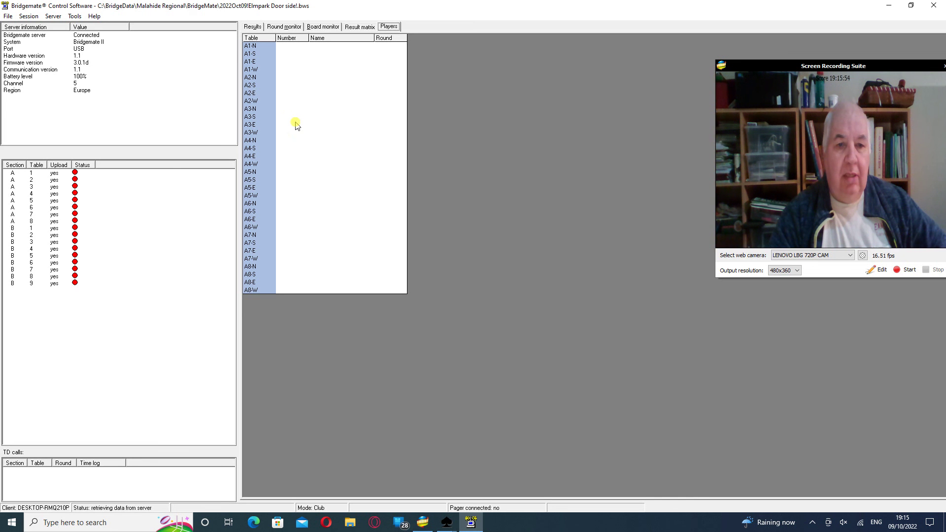
Enter a player number for seat A5-W and type in that player's name
left_click(292, 196)
double_click(294, 197)
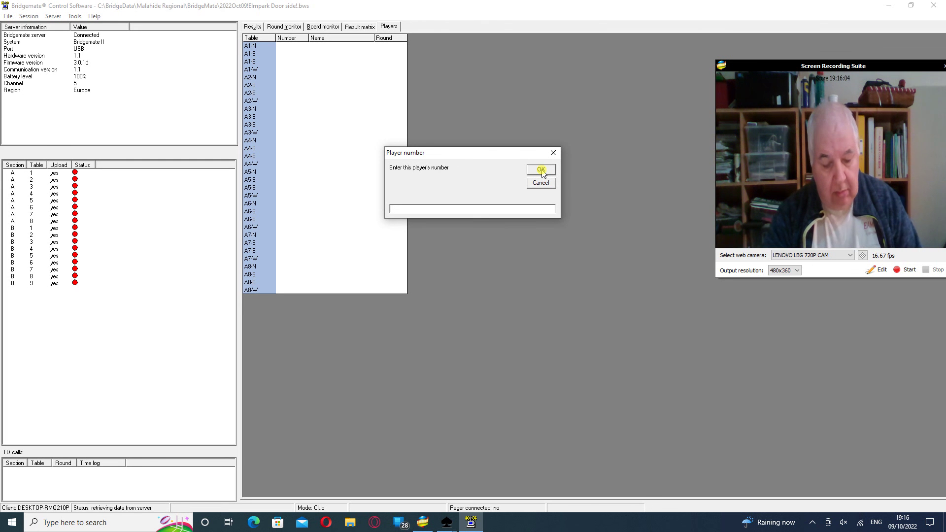
type("9876")
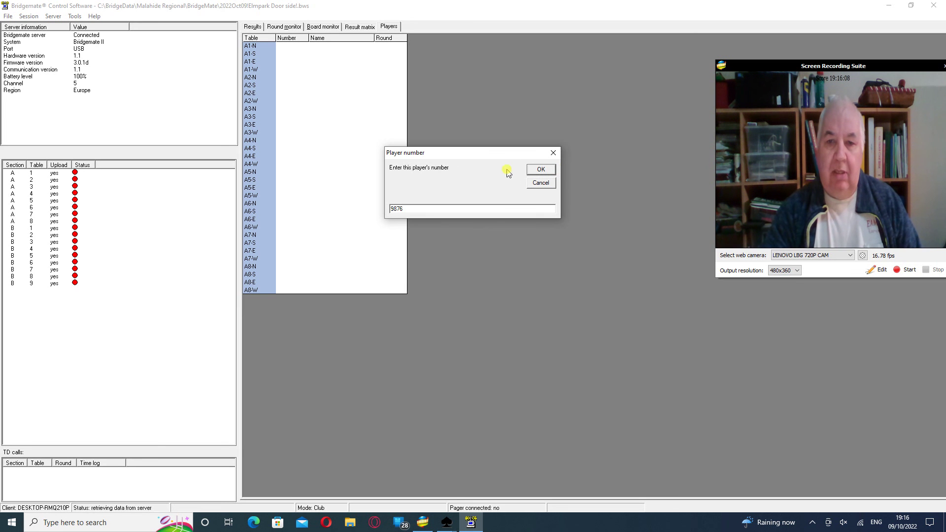
left_click(550, 170)
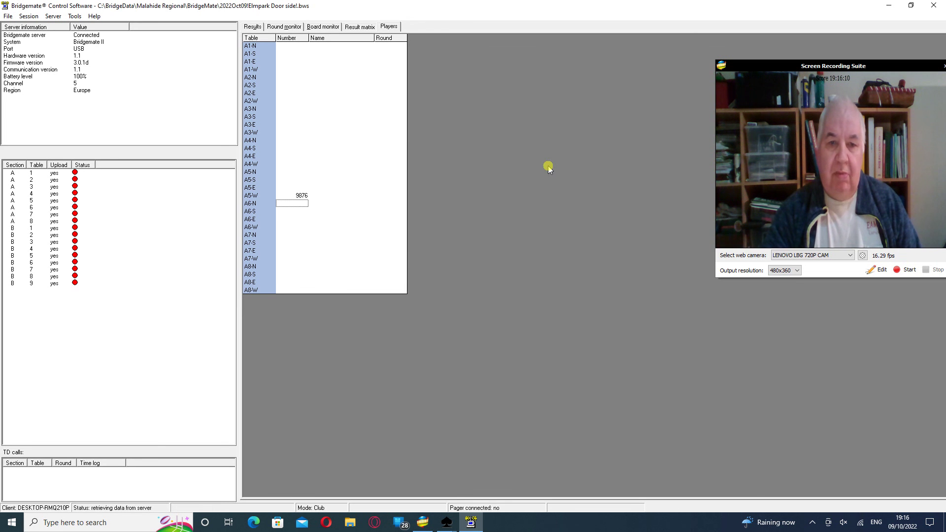
left_click(332, 198)
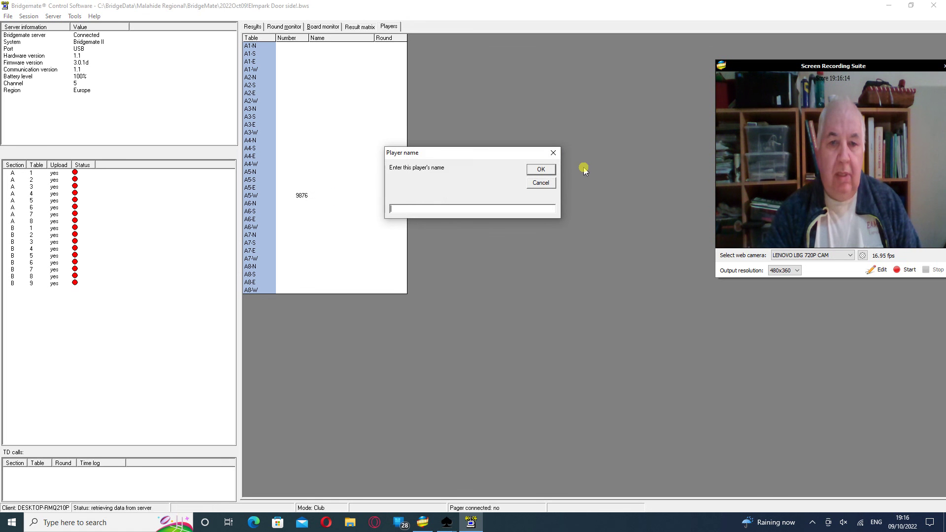
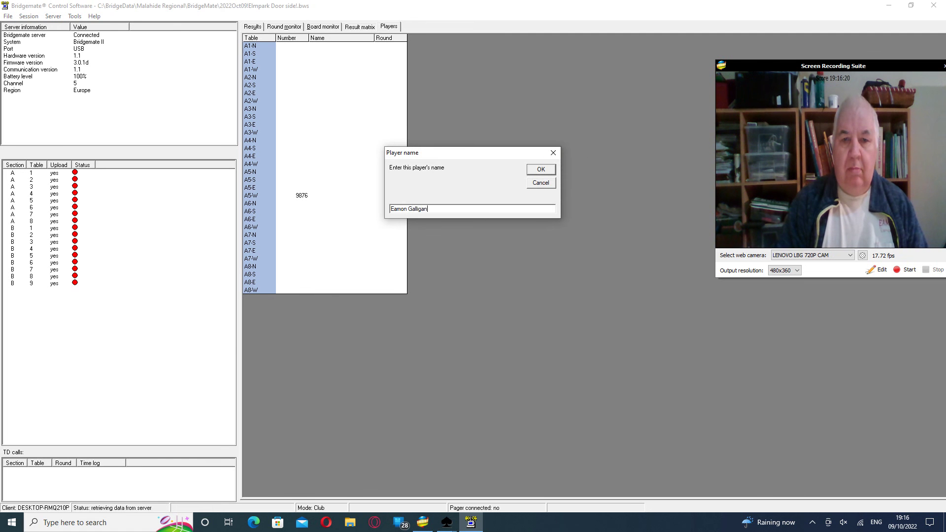
key("Return")
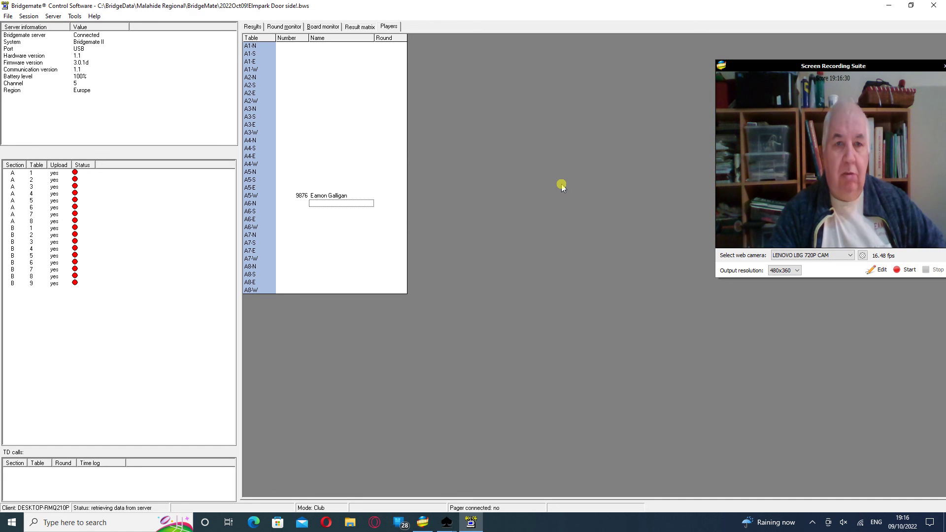
Enter player numbers for seats A1-N, A1-S and A1-E so their names fill in
double_click(294, 46)
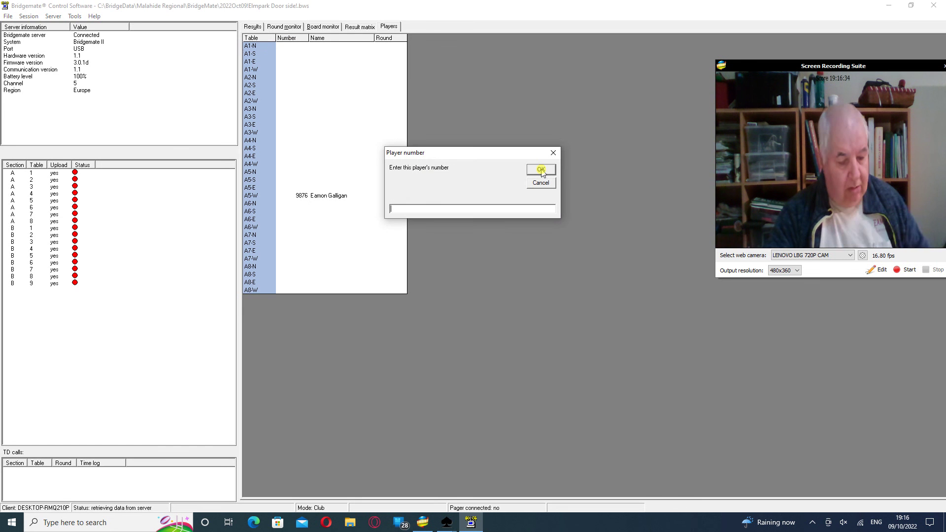
type("123")
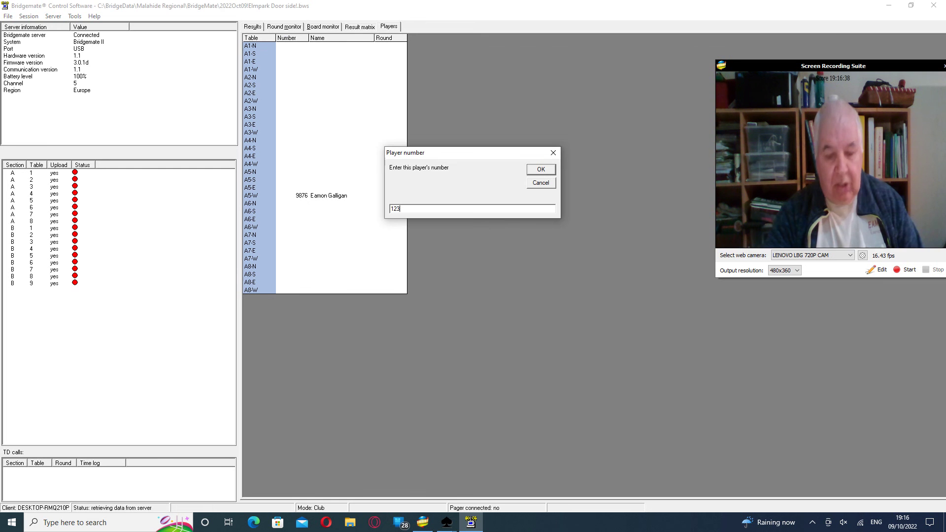
left_click(540, 169)
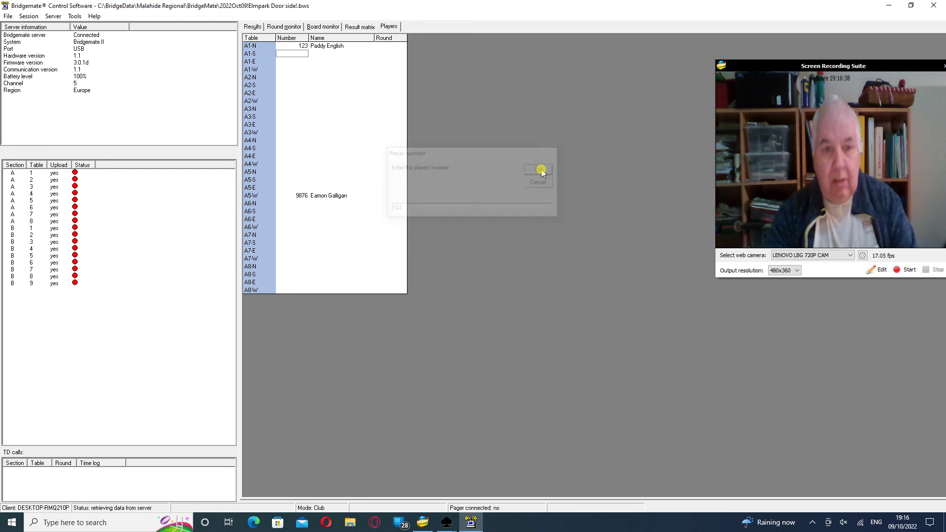
double_click(296, 53)
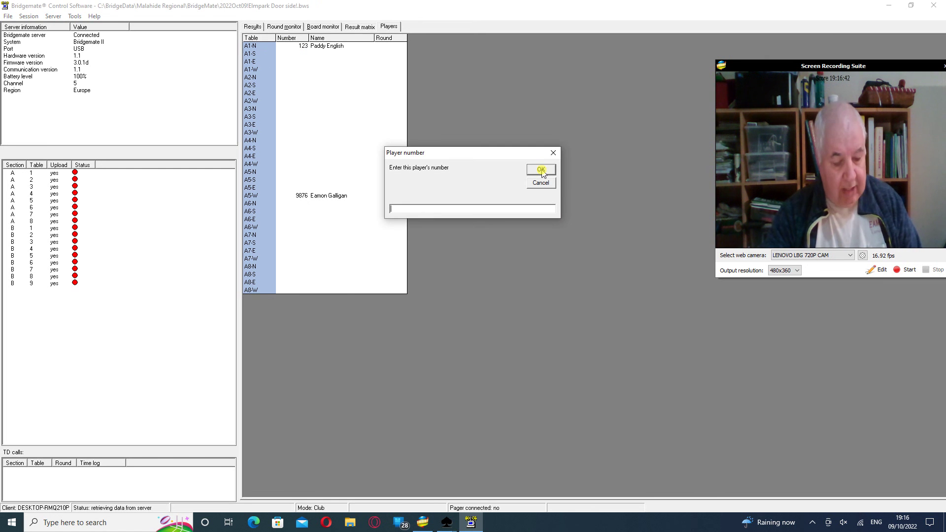
type("150")
left_click(542, 170)
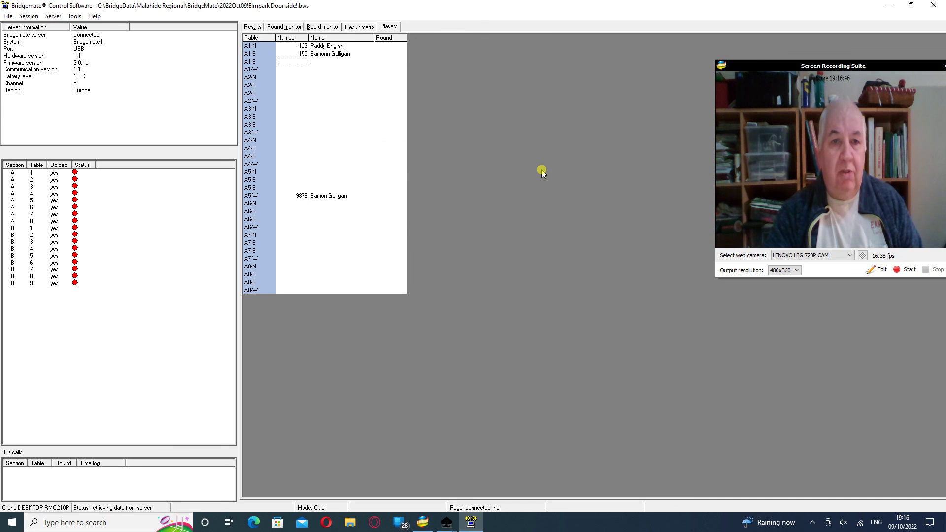
double_click(303, 61)
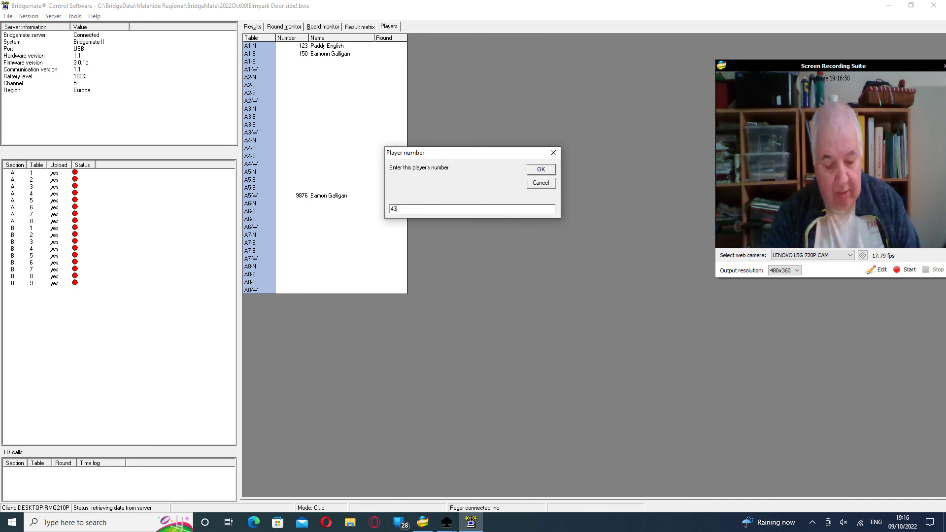
key("Return")
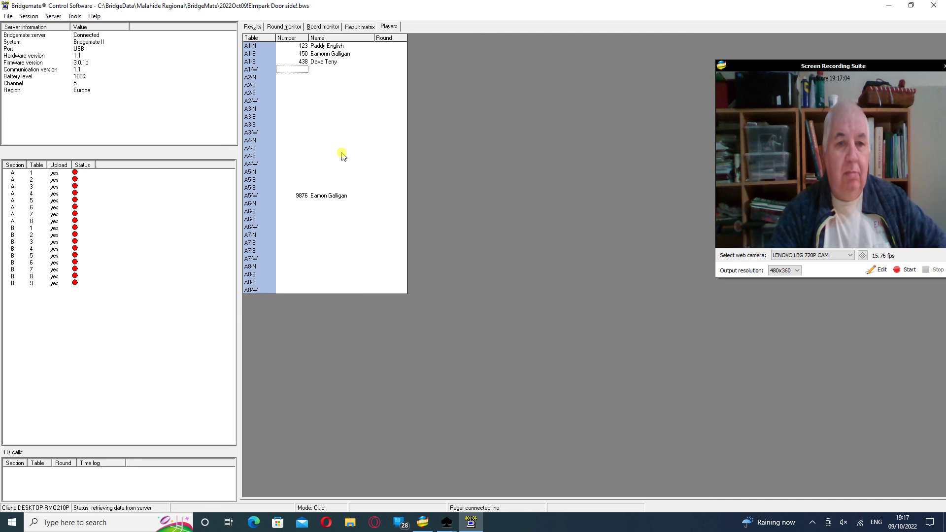
left_click(361, 27)
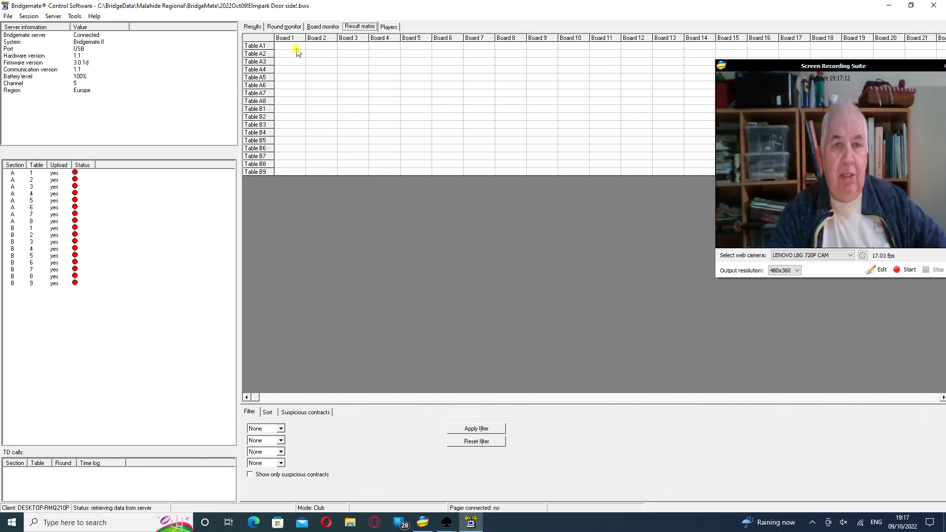
Return to the Results list, then bring the Elmpark Door side Wireless Control forward
left_click(319, 26)
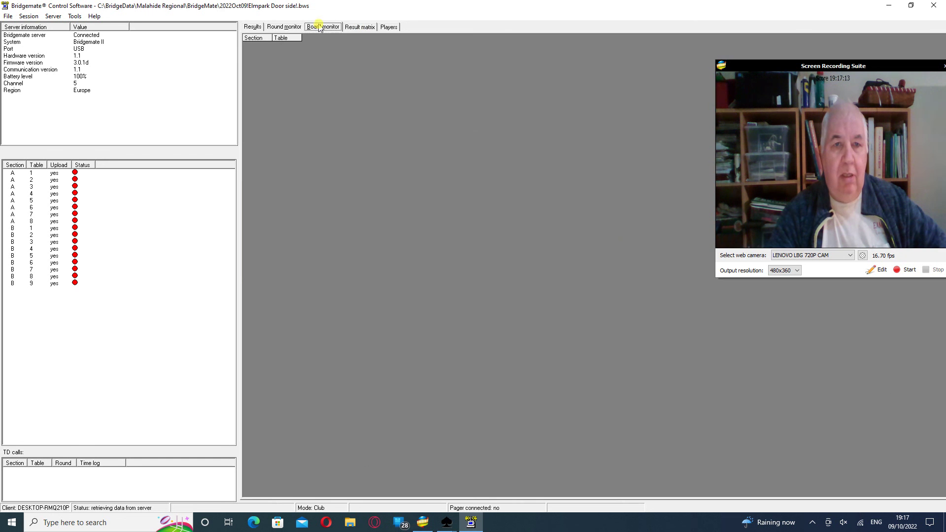
left_click(282, 27)
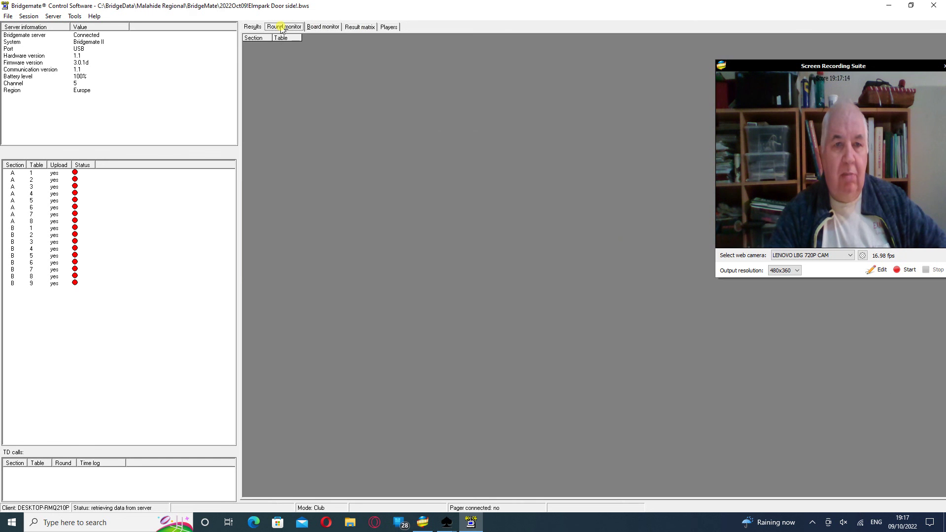
left_click(251, 27)
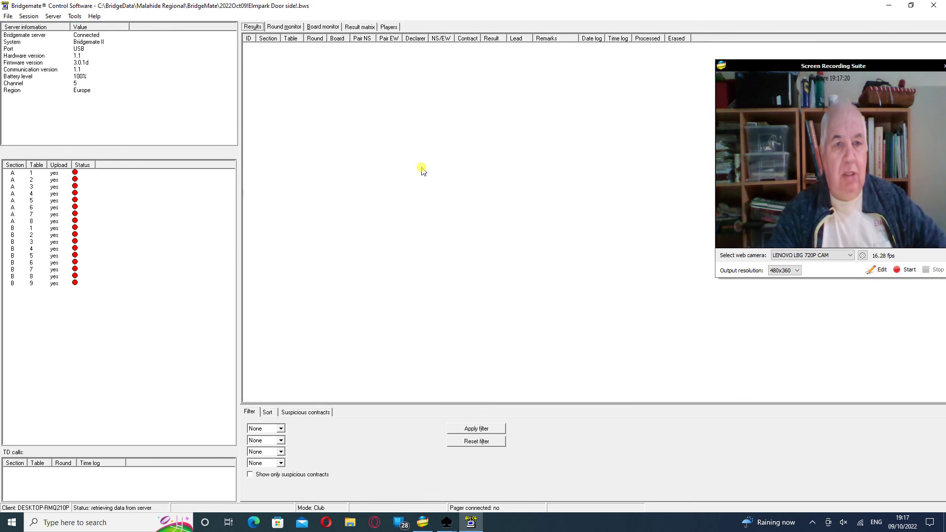
left_click(446, 524)
left_click(407, 488)
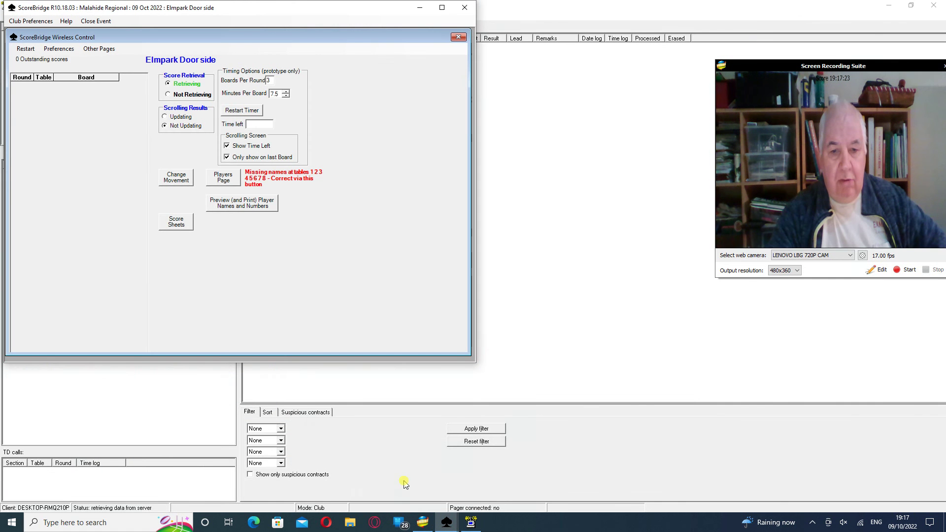
Set scrolling results to Updating and save the rolling results file as Rolling1
left_click(164, 118)
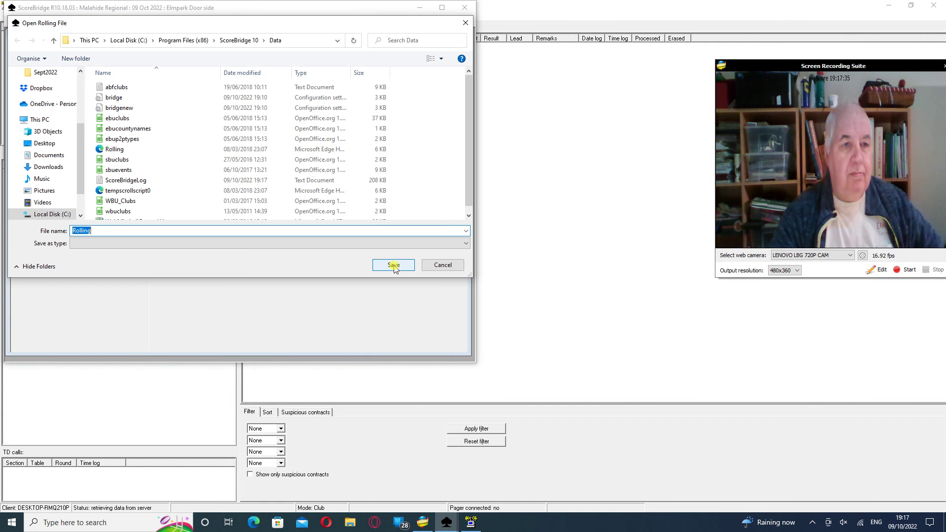
scroll(193, 123, "down", 1)
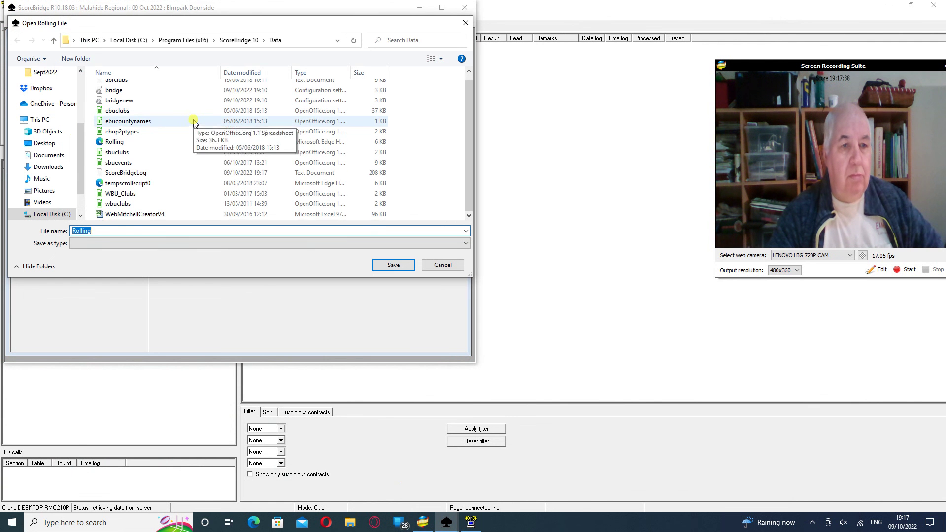
scroll(194, 123, "up", 1)
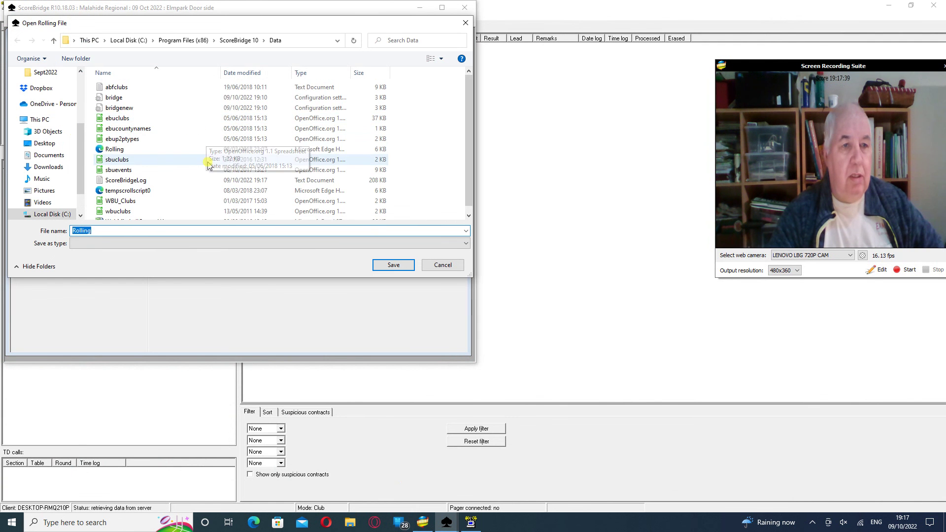
left_click(132, 154)
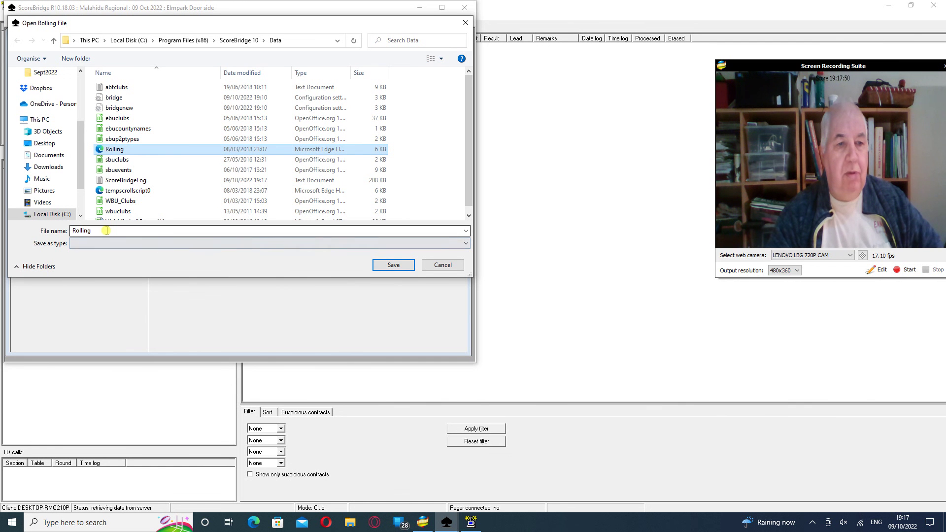
left_click(107, 231)
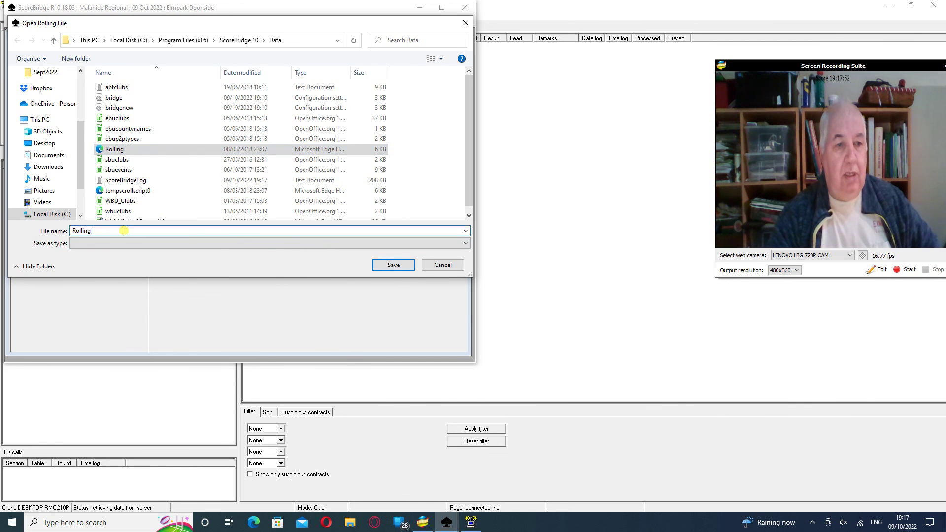
type("1")
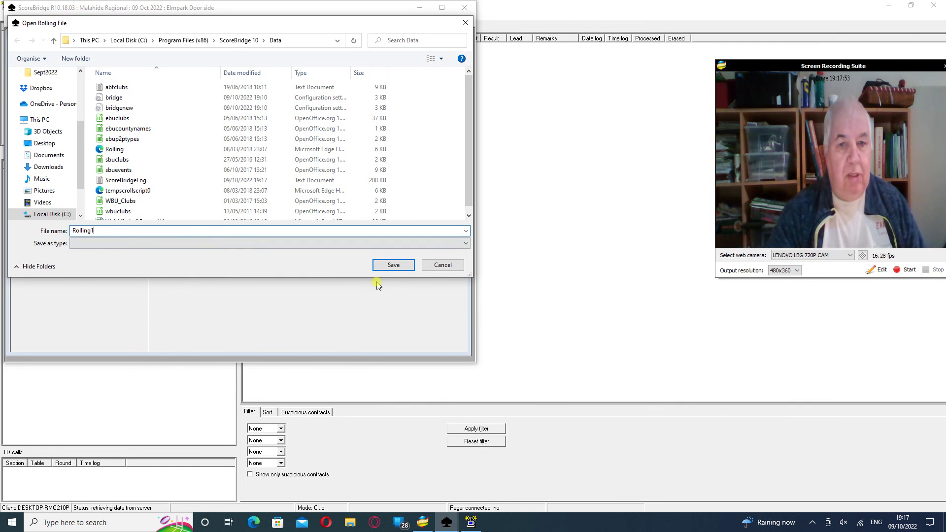
left_click(389, 266)
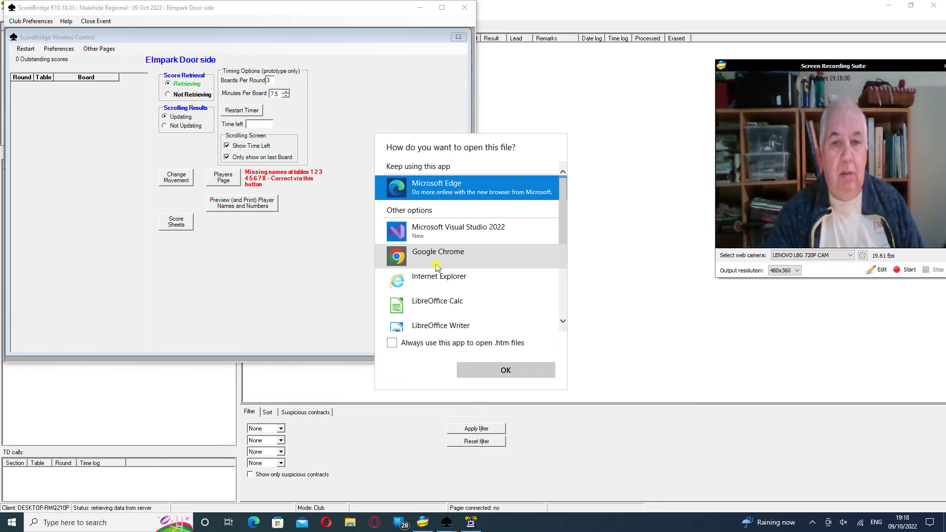
Open Rolling1.htm in Google Chrome
double_click(446, 256)
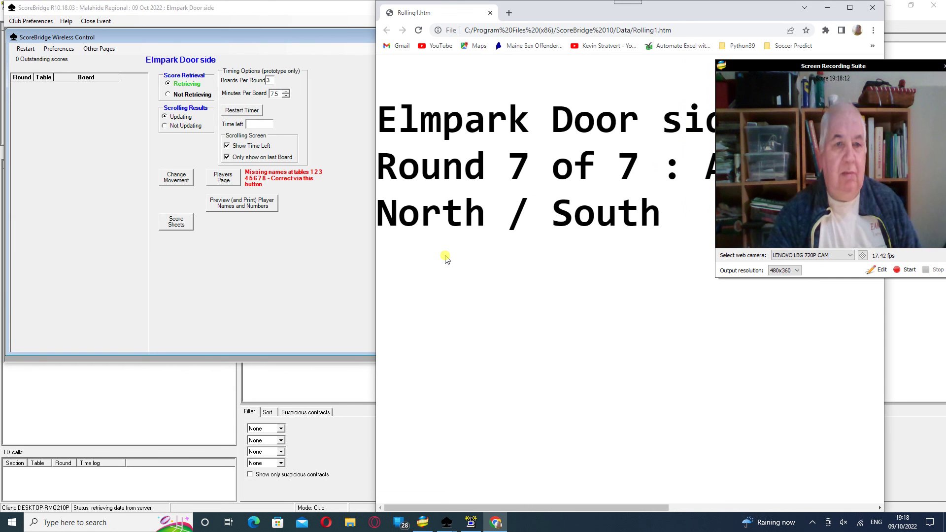
Switch to the Elmpark Window Side copy and set its scrolling results to Updating
left_click(447, 522)
left_click(484, 465)
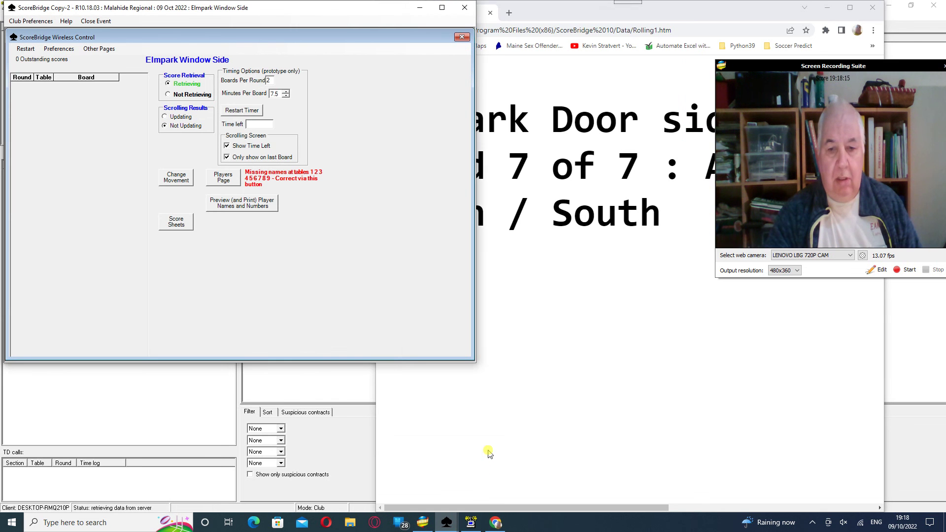
left_click(186, 127)
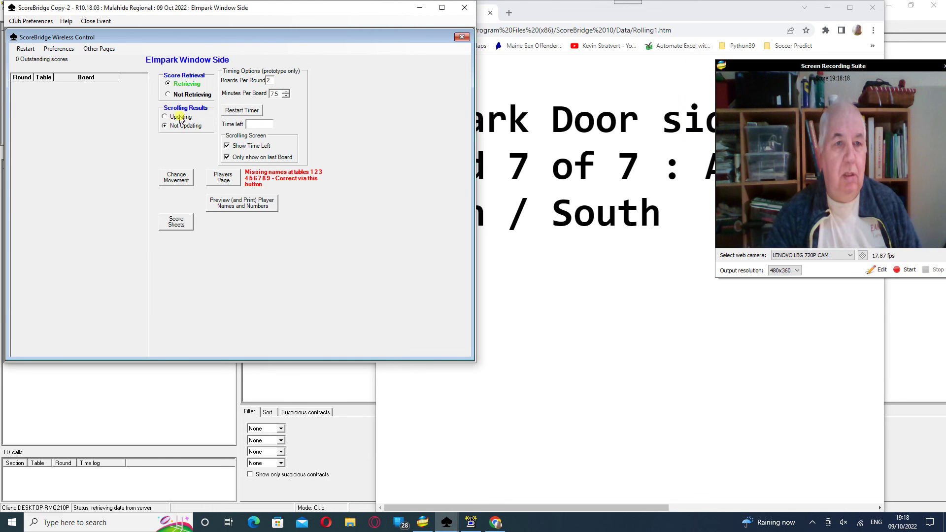
left_click(180, 117)
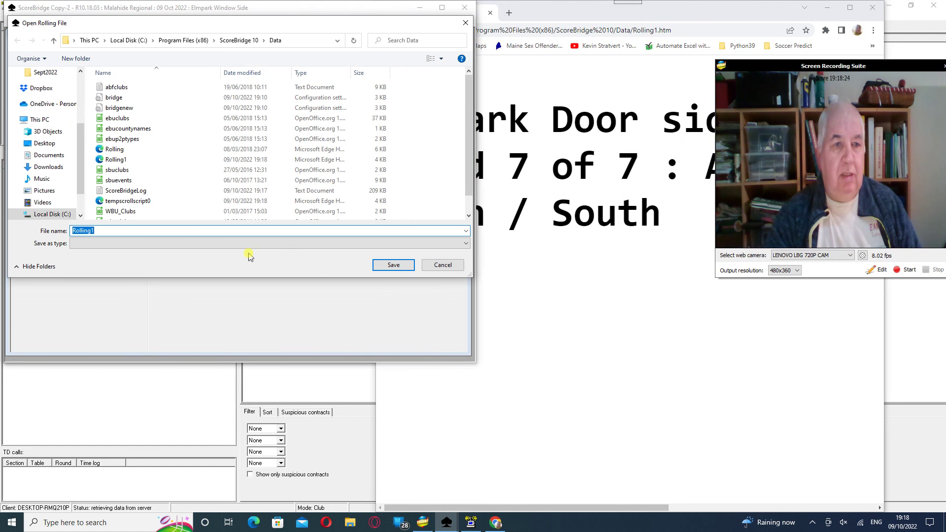
Rename the rolling file from Rolling1 to Rolling2 and save it
left_click(109, 231)
key("BackSpace")
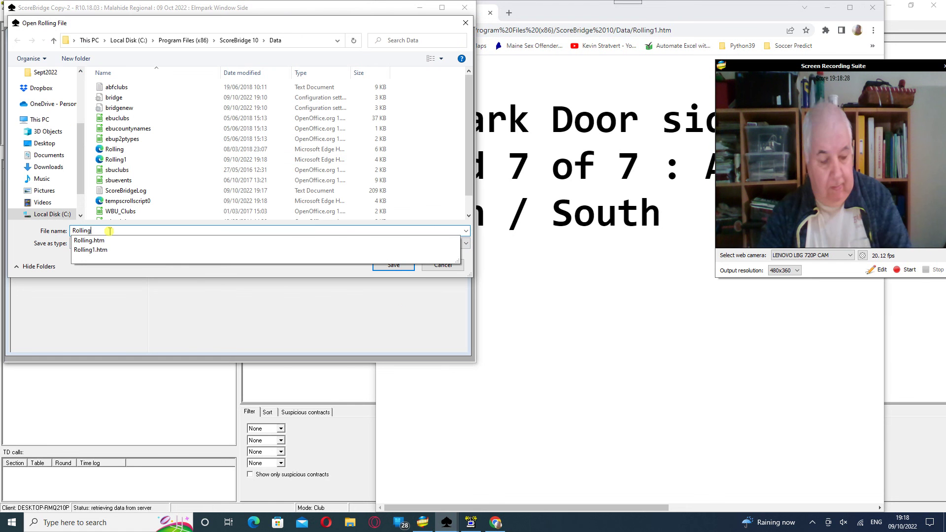
type("2")
left_click(393, 265)
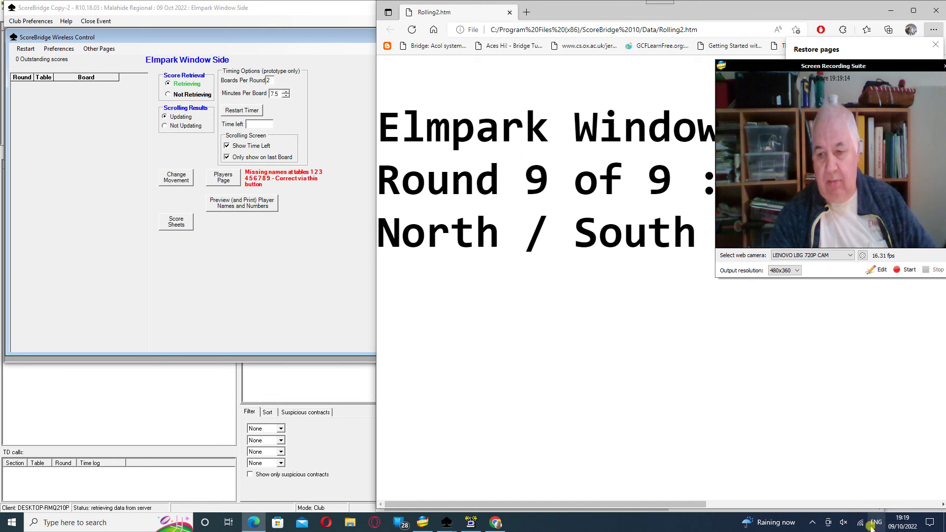
Show the Wi-Fi network list from the system tray network icon
left_click(862, 526)
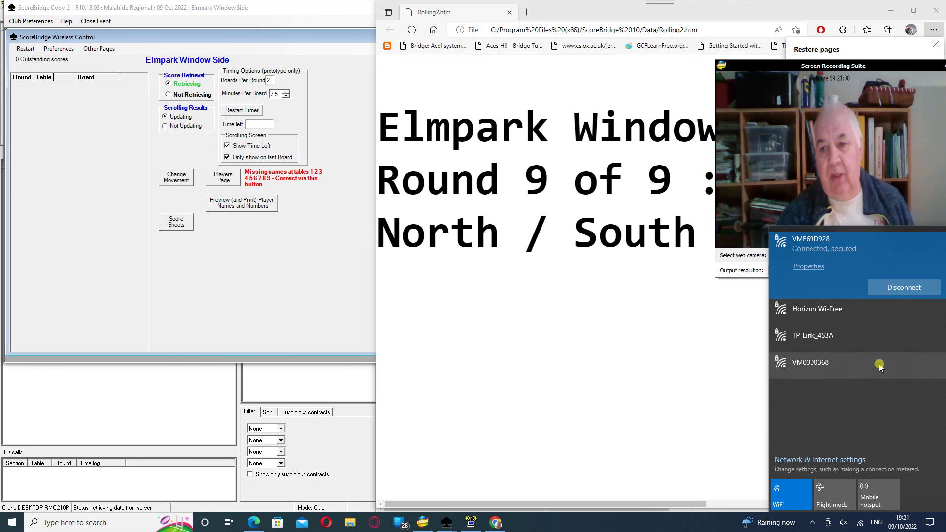
Close the Wi-Fi list and bring the Elmpark Window Side ScoreBridge window in front of Edge
left_click(658, 407)
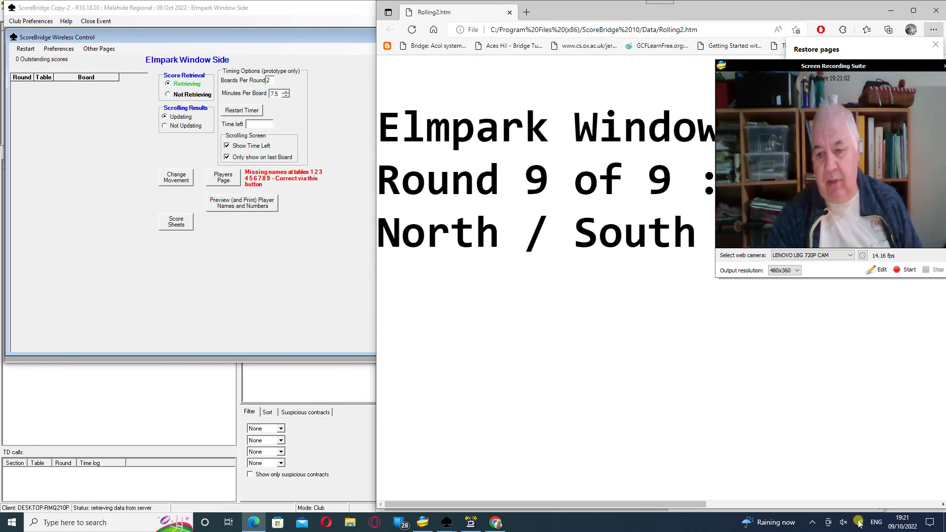
left_click(861, 522)
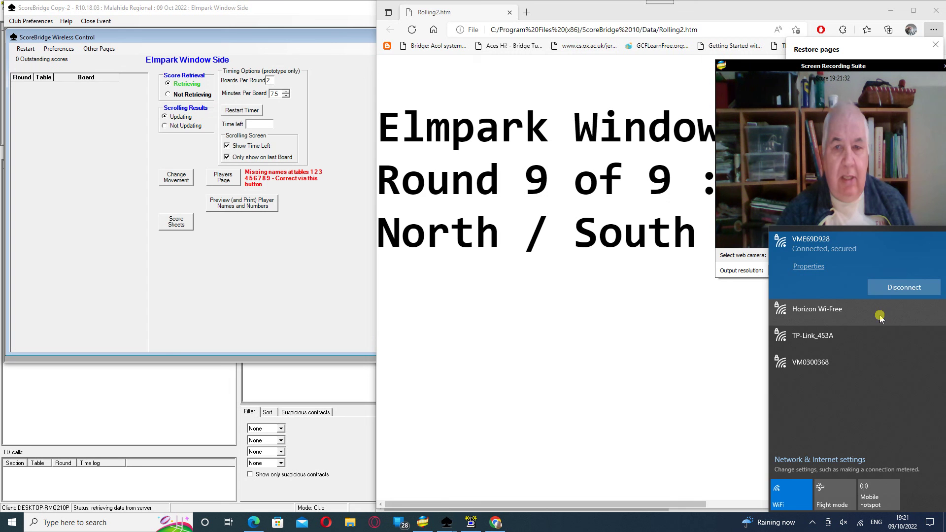
left_click(305, 289)
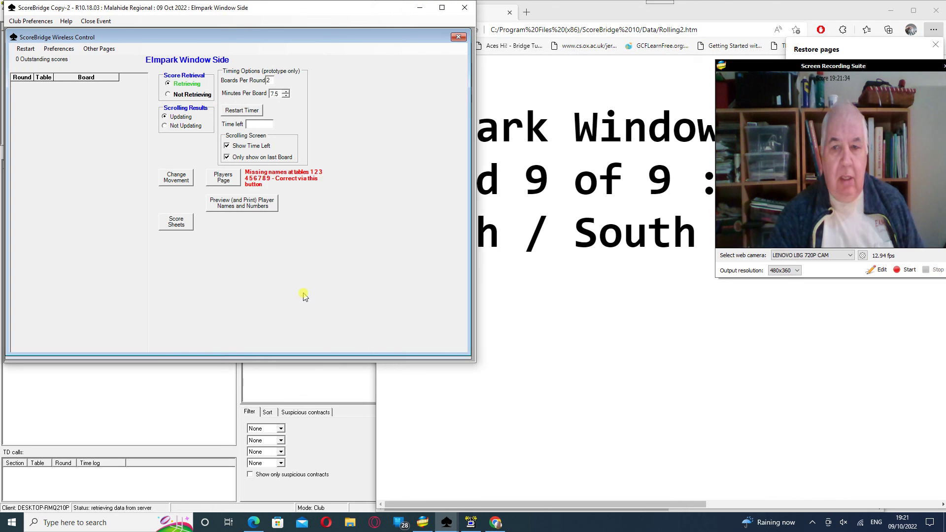
Minimise the Window Side and Door side ScoreBridge copies, Edge, Chrome and Bridgemate Control Software
left_click(420, 8)
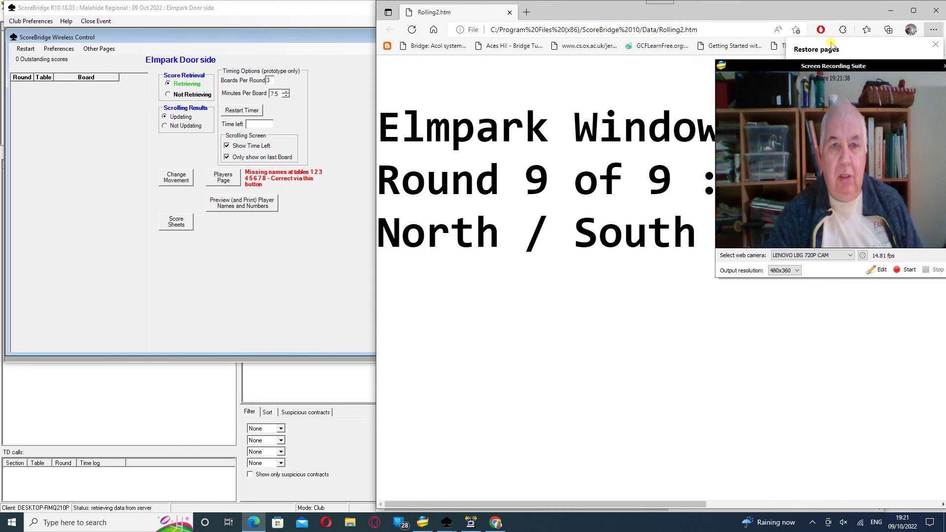
left_click(890, 11)
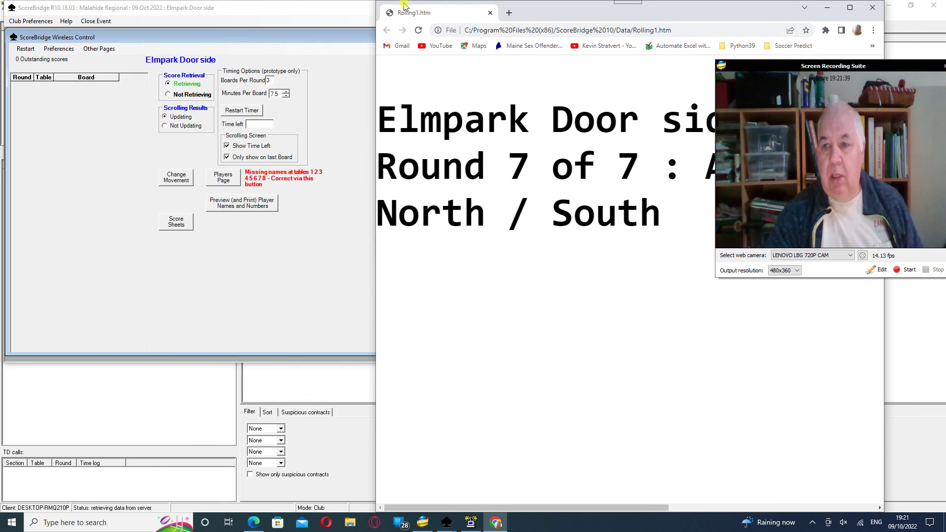
left_click(827, 8)
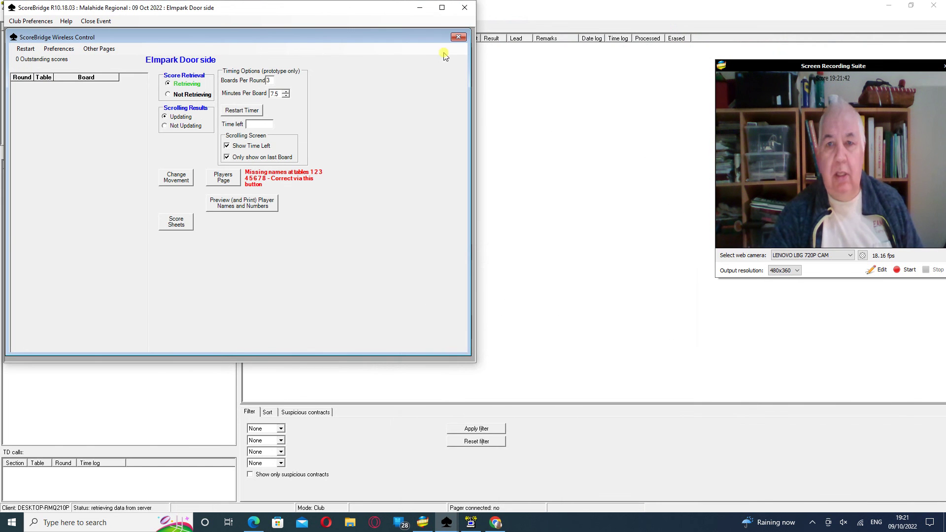
left_click(420, 7)
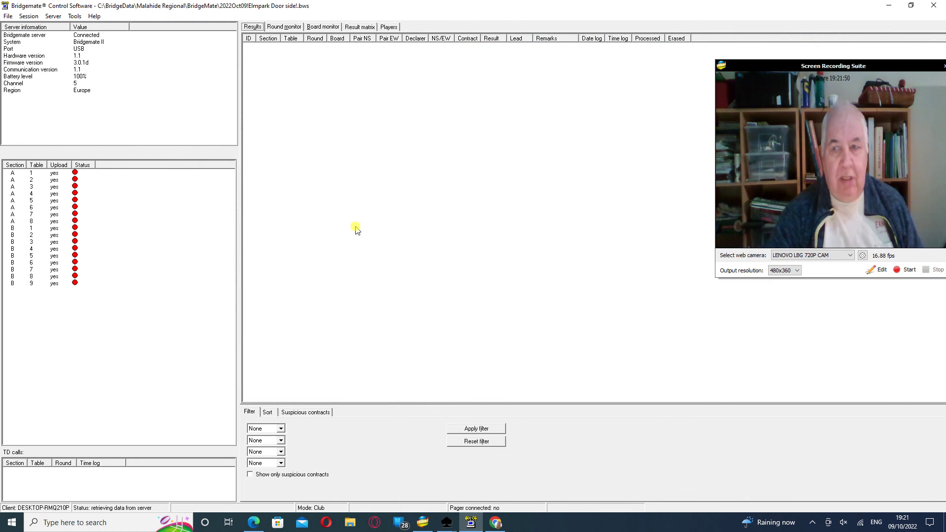
left_click(889, 6)
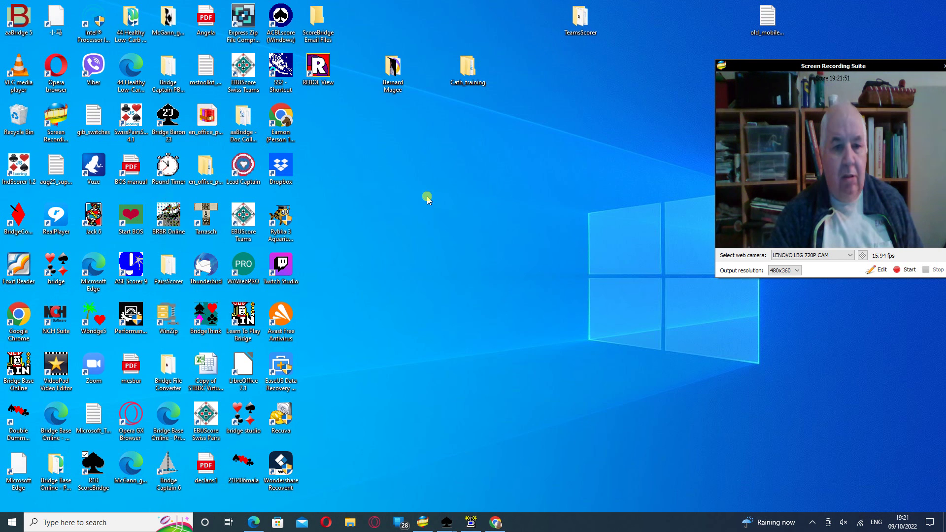
Launch a third ScoreBridge copy, accepting both multiple-copy warnings, and load the Malahide Regional events
double_click(93, 464)
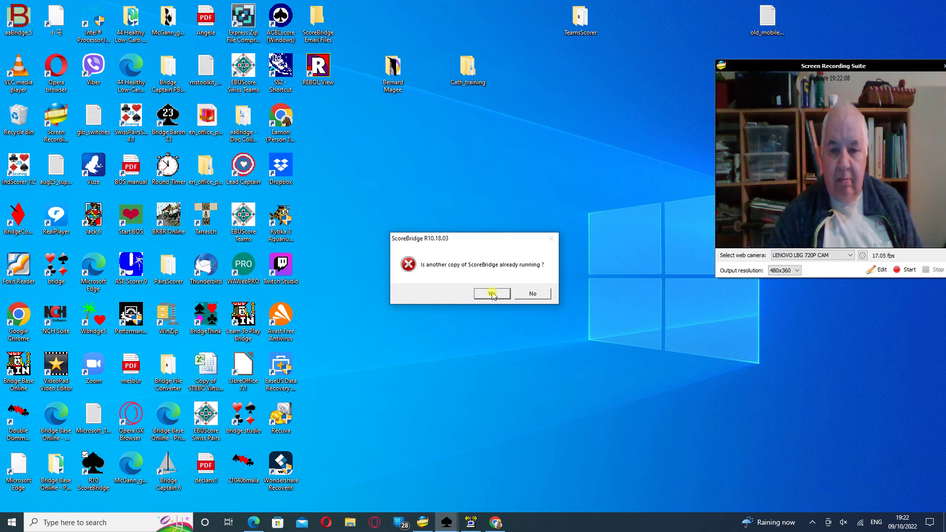
left_click(493, 294)
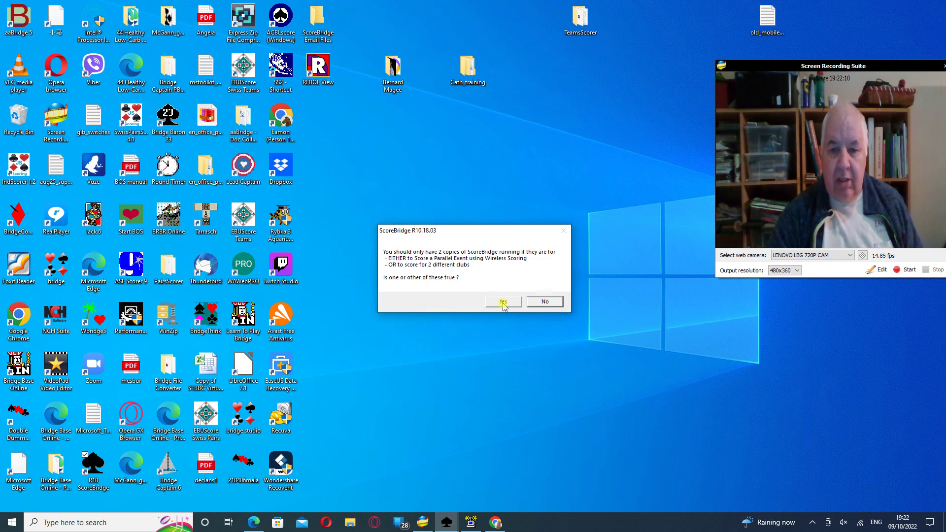
left_click(501, 304)
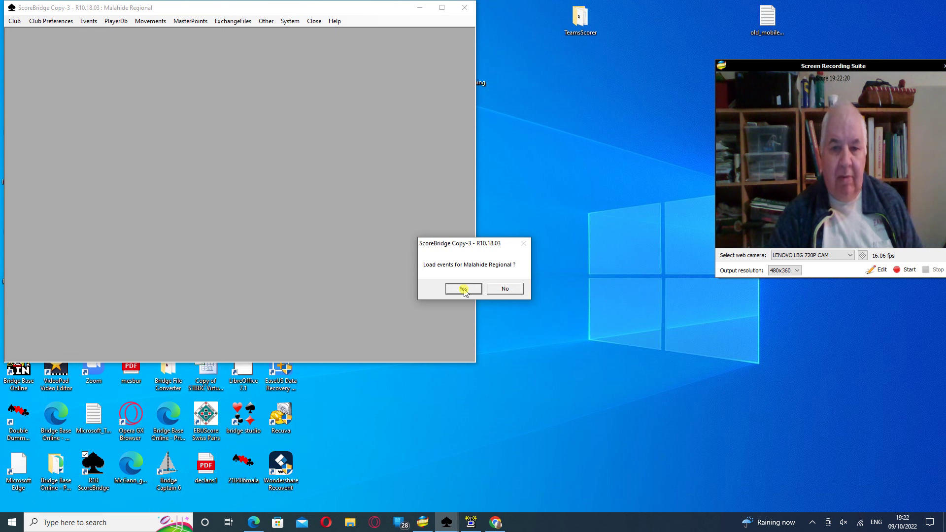
left_click(463, 289)
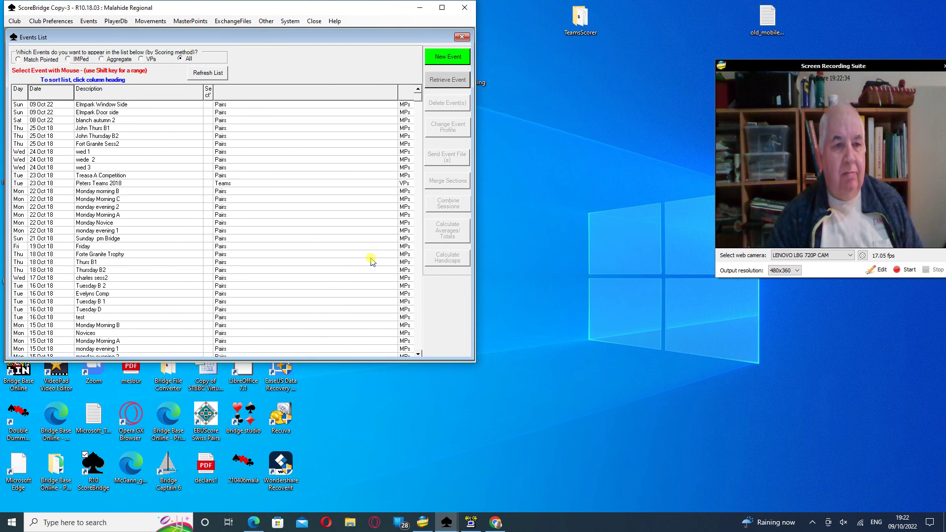
Create a new Pairs event 'Back Room' with 4 tables and 1 section
left_click(449, 58)
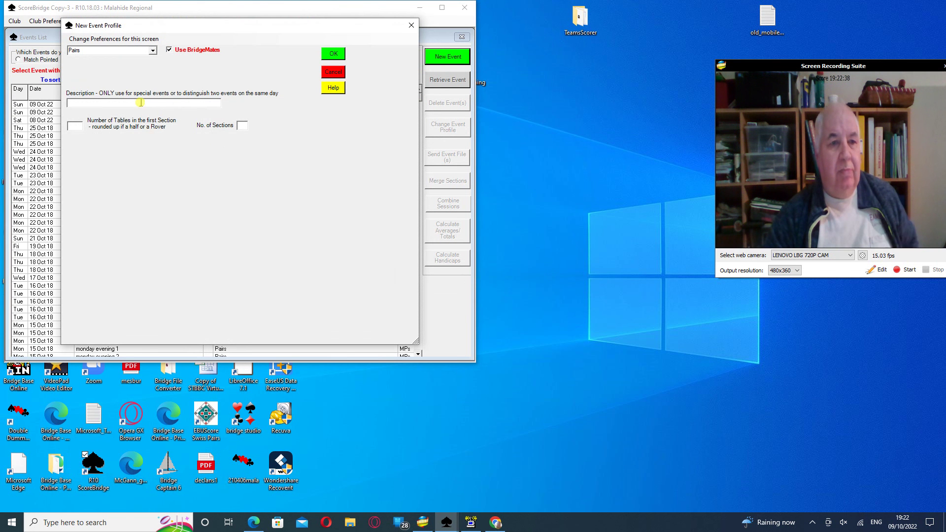
left_click(141, 101)
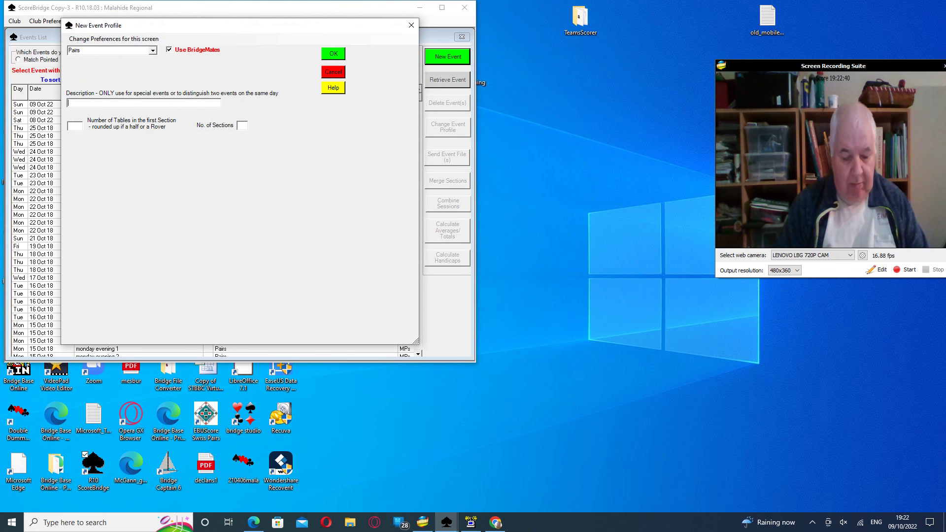
type("Back Room")
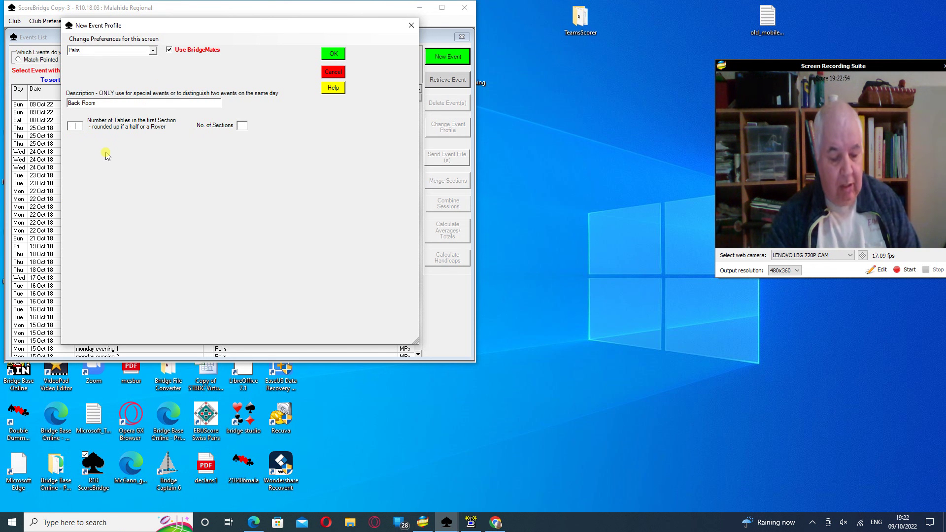
type("4")
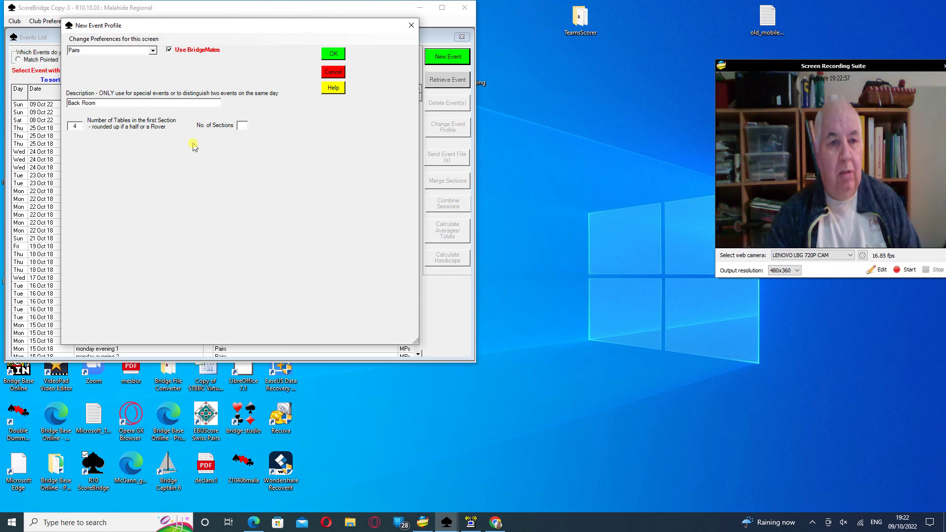
left_click(242, 127)
type("1")
left_click(333, 55)
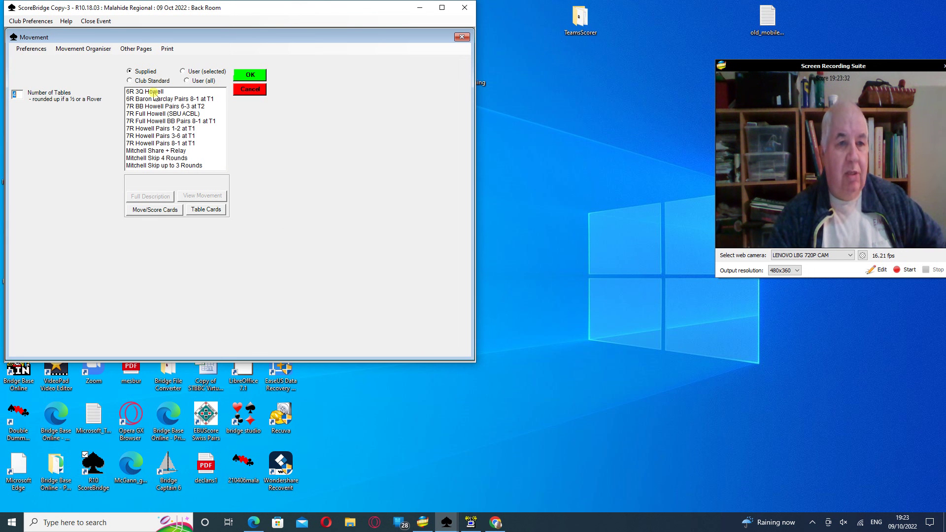
Give Back Room the 6R 3Q Howell movement at 3 boards per round and start table cards
left_click(154, 92)
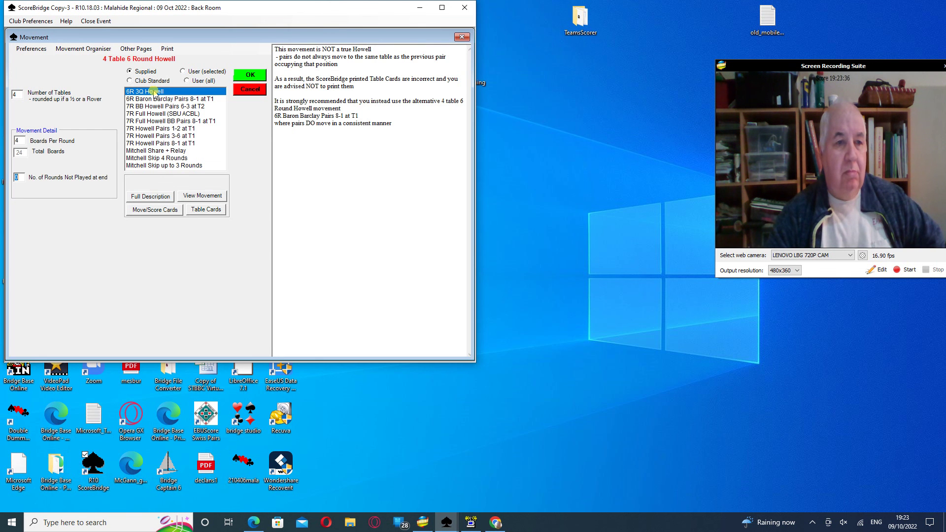
left_click(19, 141)
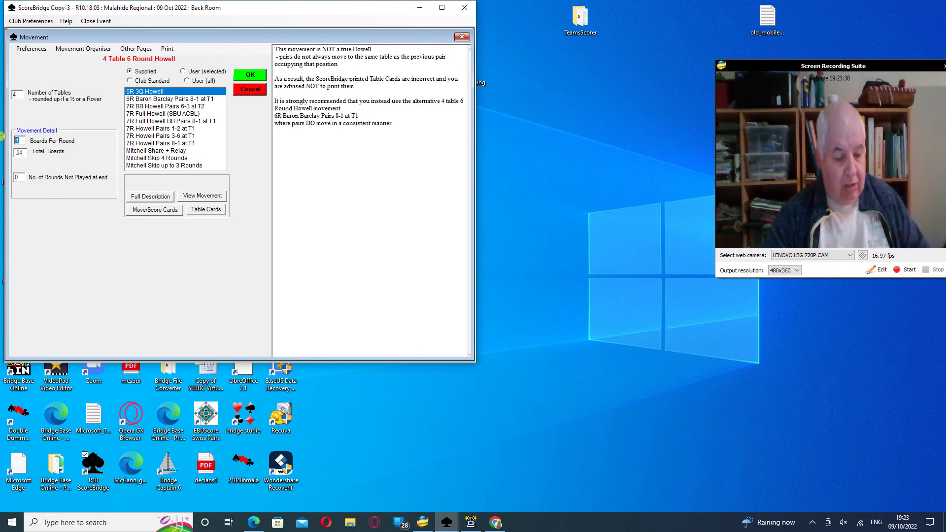
type("3")
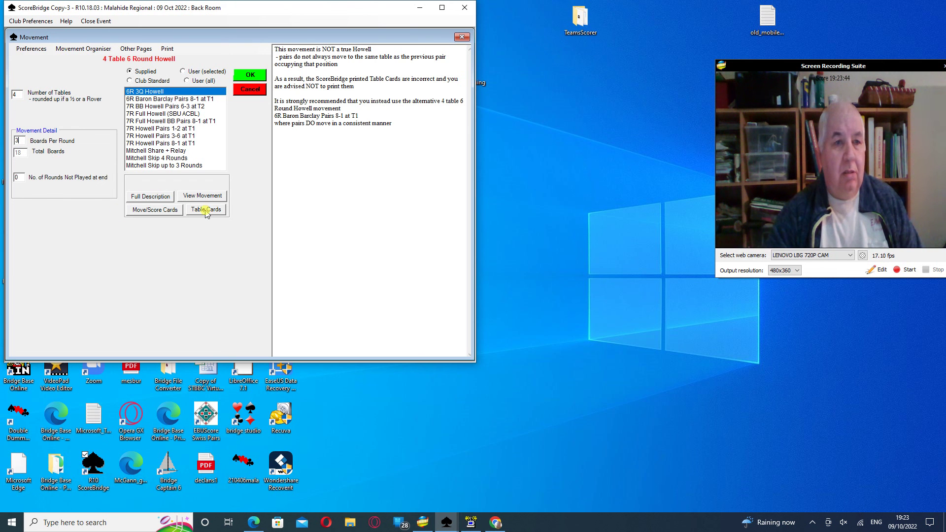
left_click(206, 211)
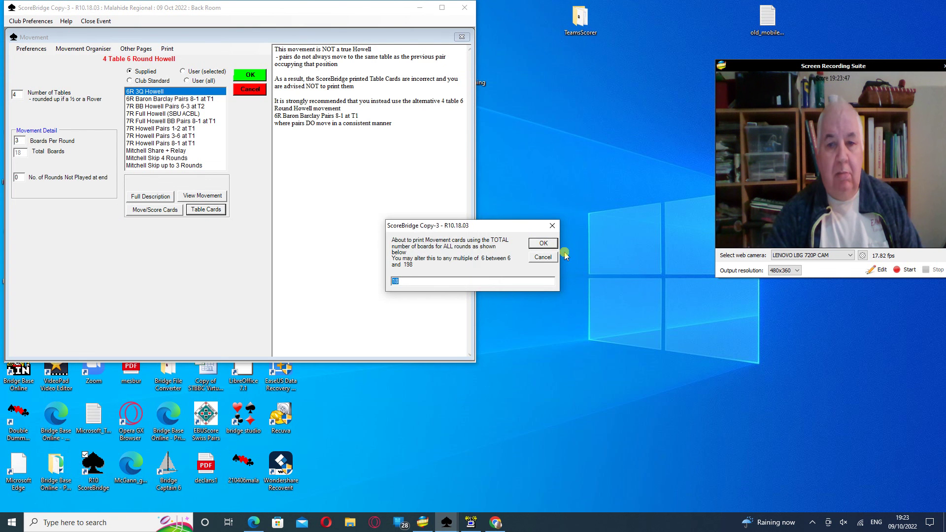
Print table cards for all tables with 18 boards, movement instructions and board-sharing details
left_click(543, 244)
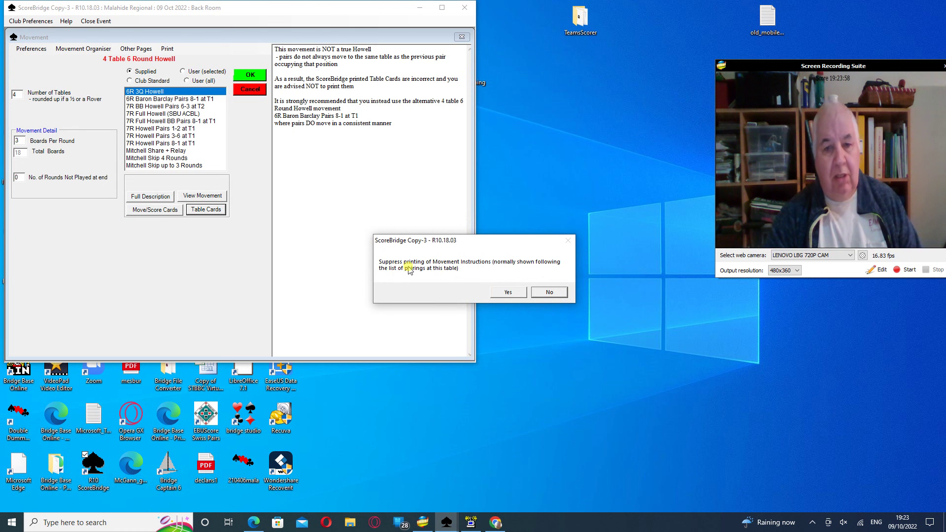
left_click(552, 293)
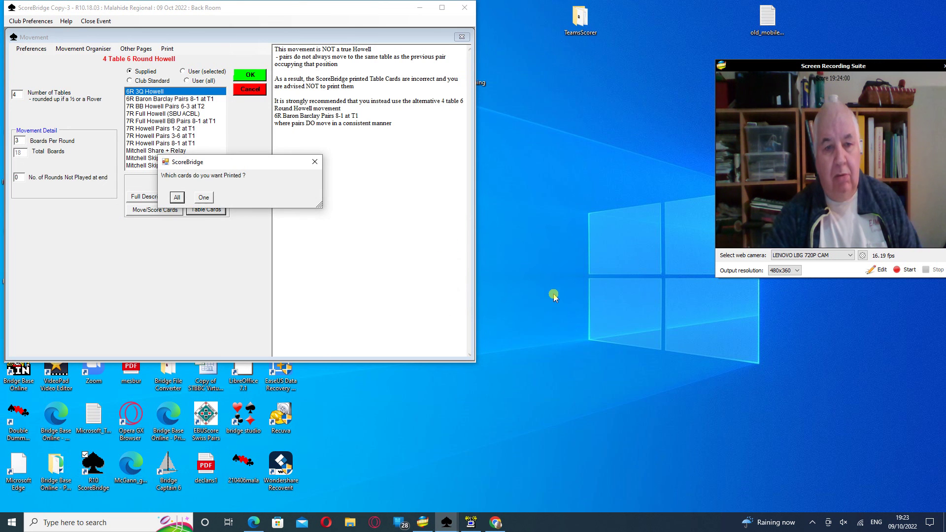
left_click(176, 198)
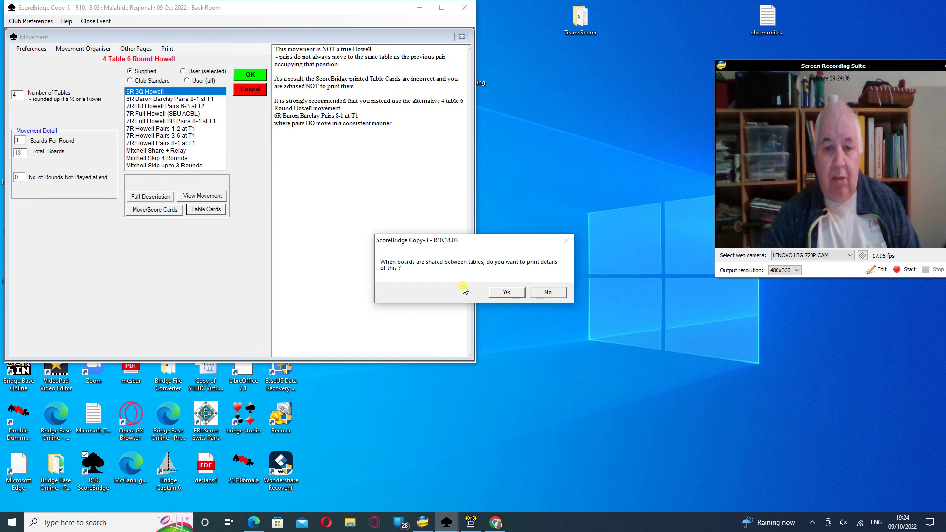
left_click(506, 292)
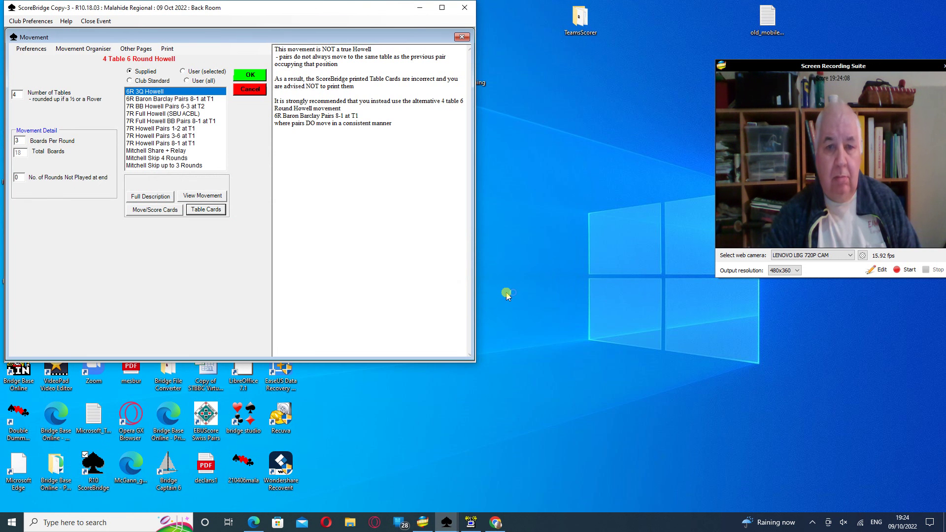
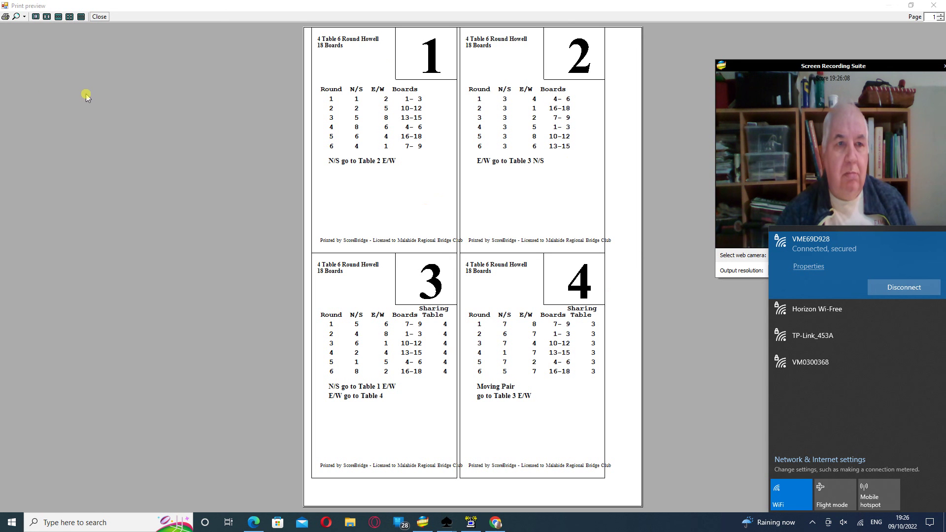
Dismiss the Wi-Fi flyout and close the 4-table Howell table-card preview
left_click(99, 17)
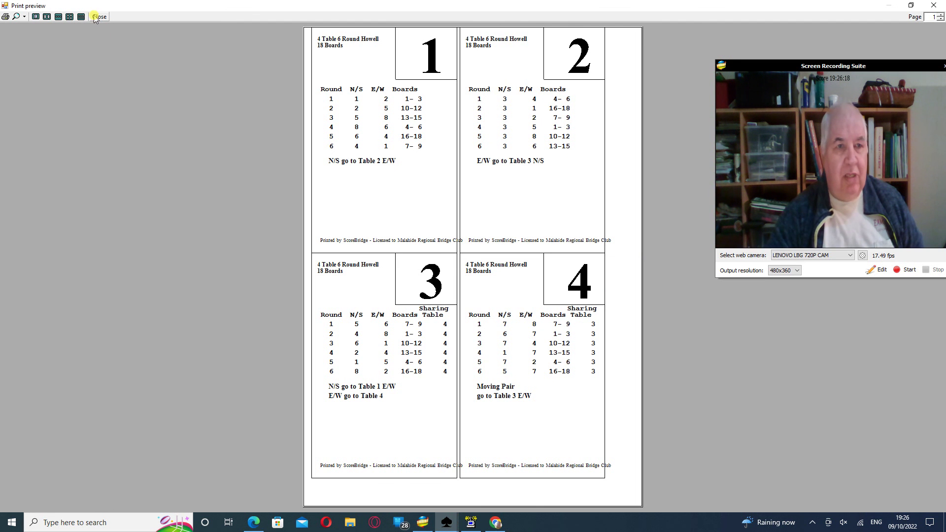
left_click(98, 18)
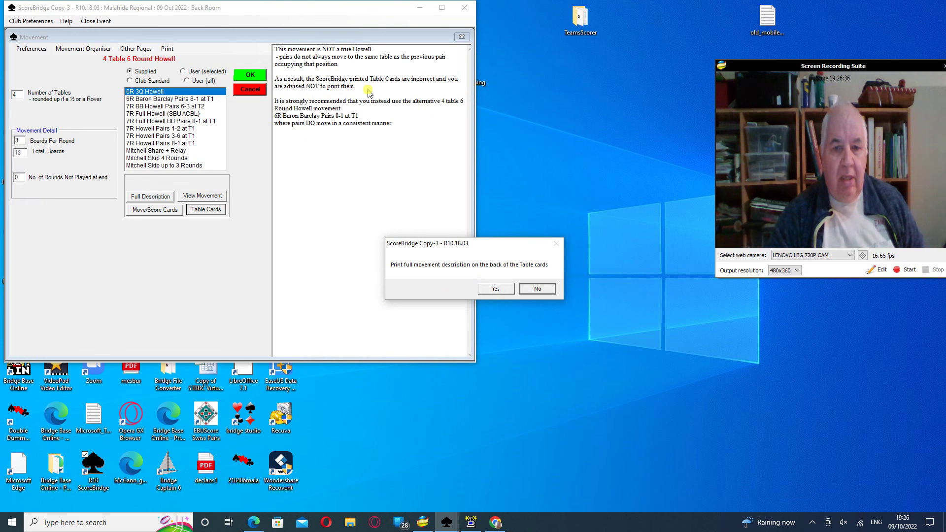
Decline the card description and switch to 6R Baron Barclay Pairs 8-1 at T1 at 3 boards per round
left_click(538, 289)
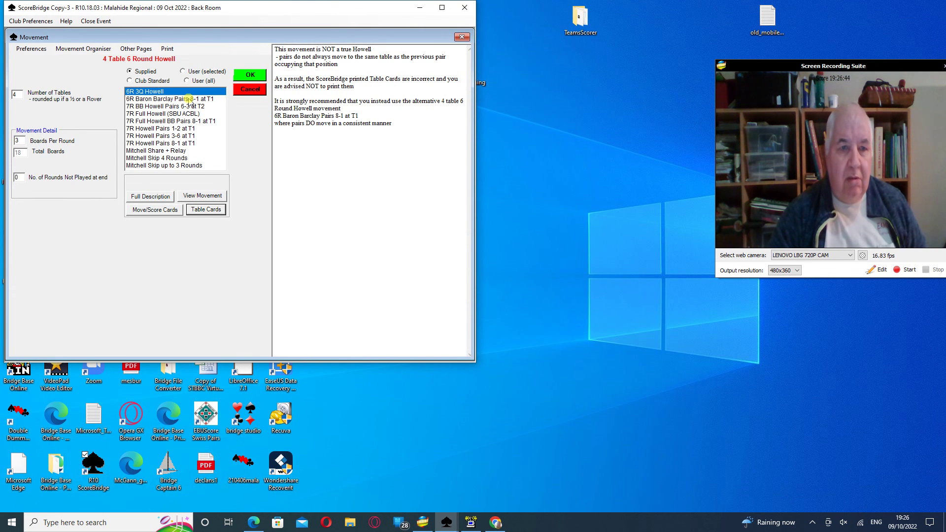
left_click(190, 100)
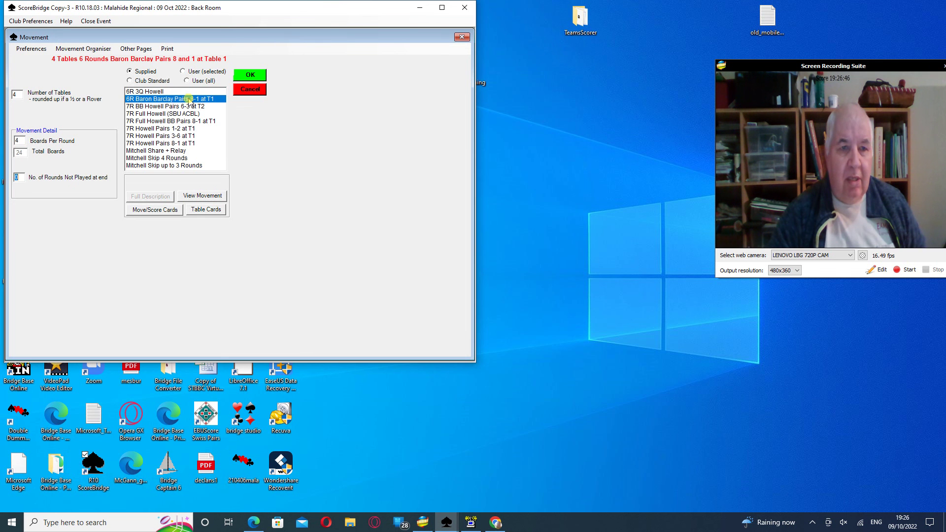
left_click(188, 92)
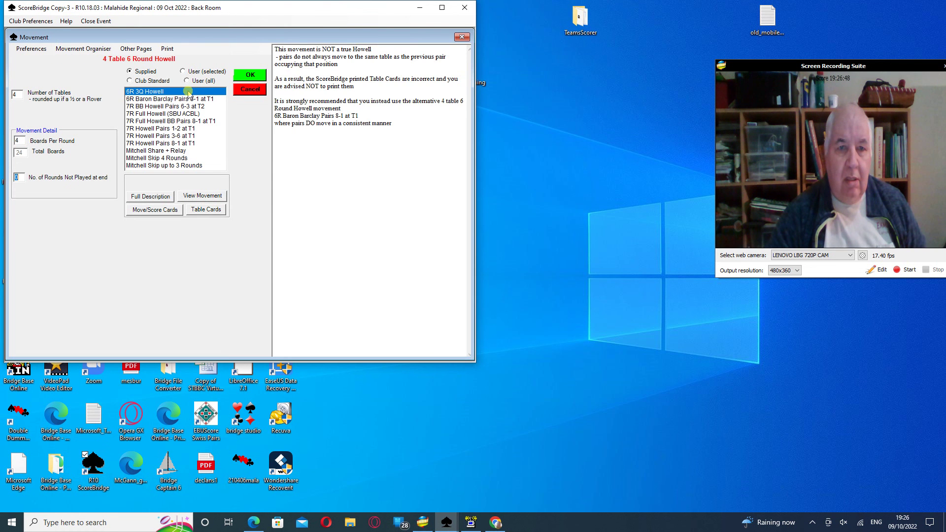
left_click(184, 100)
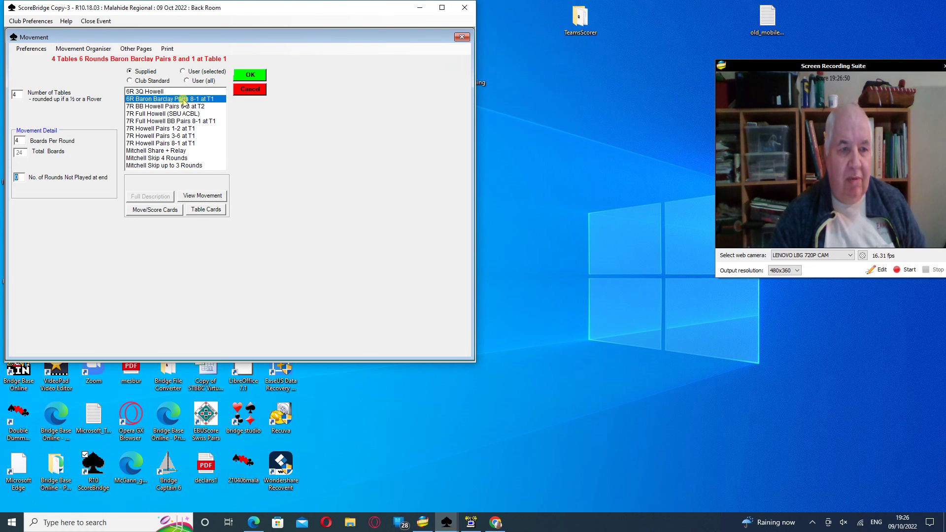
left_click(19, 141)
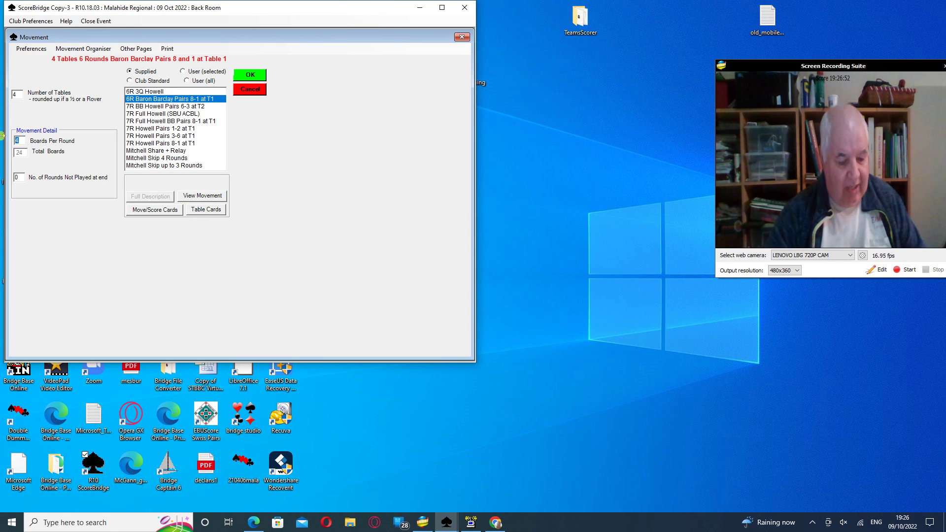
type("3")
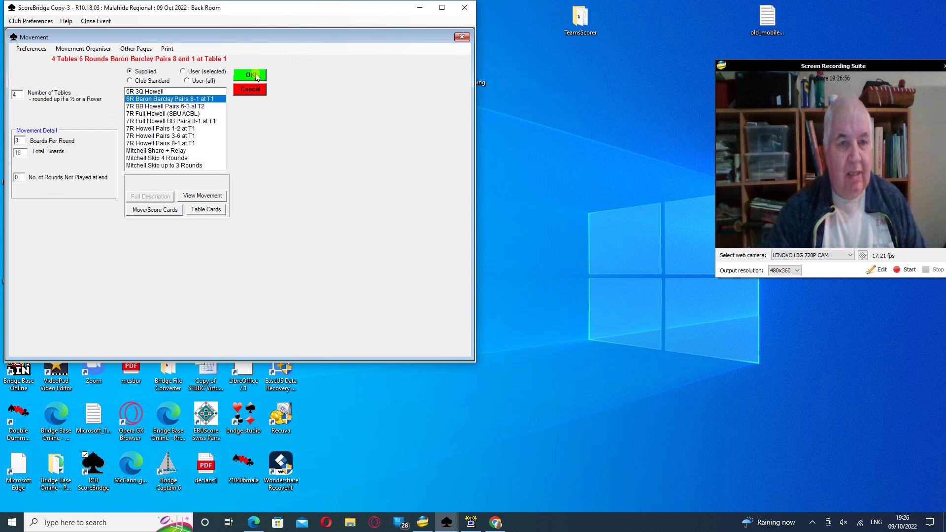
left_click(213, 208)
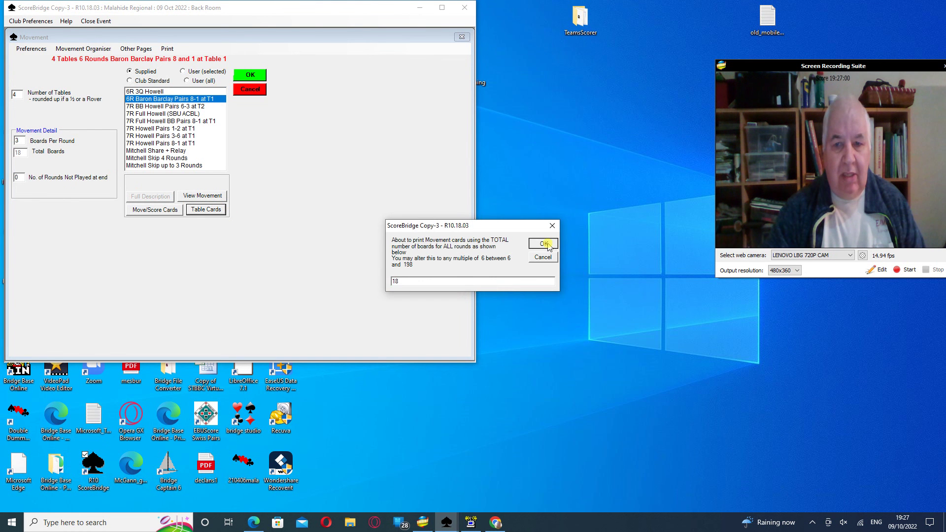
Print Baron Barclay table cards for all tables with 18 boards, instructions and board-sharing details
left_click(543, 243)
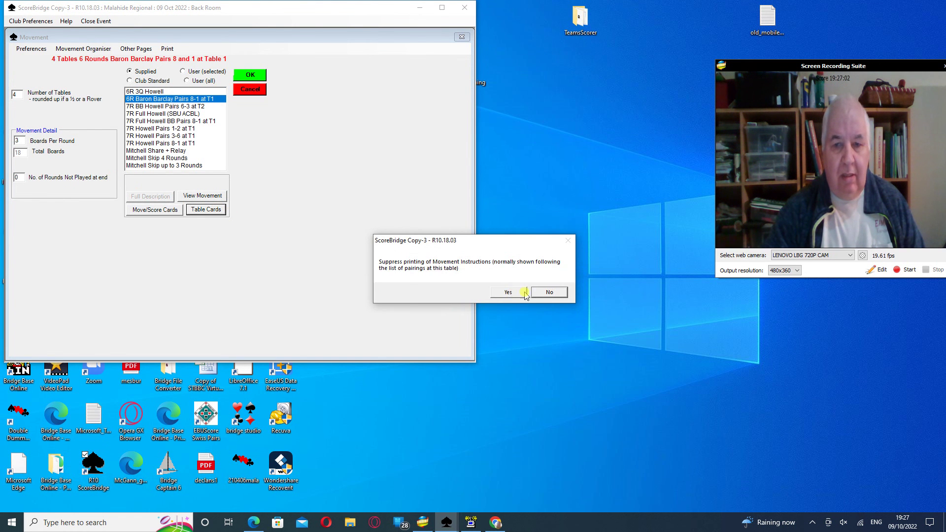
left_click(552, 292)
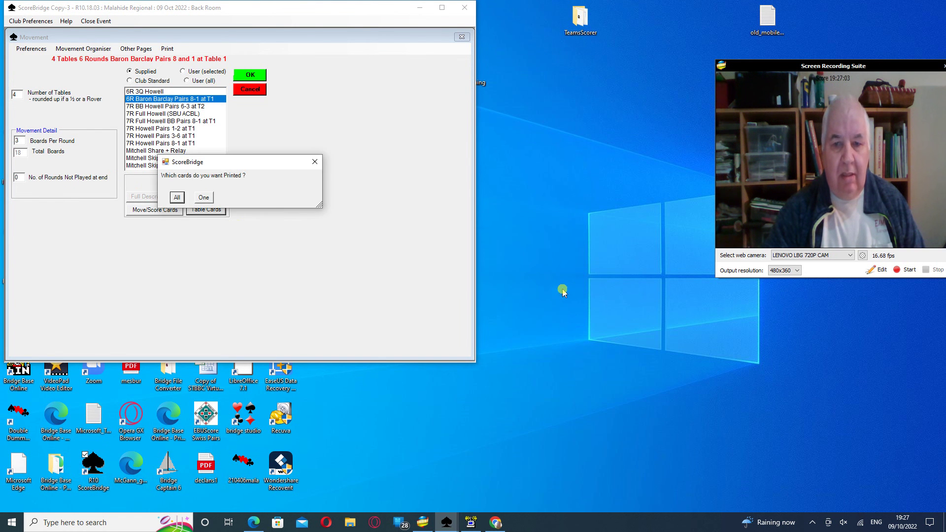
left_click(177, 197)
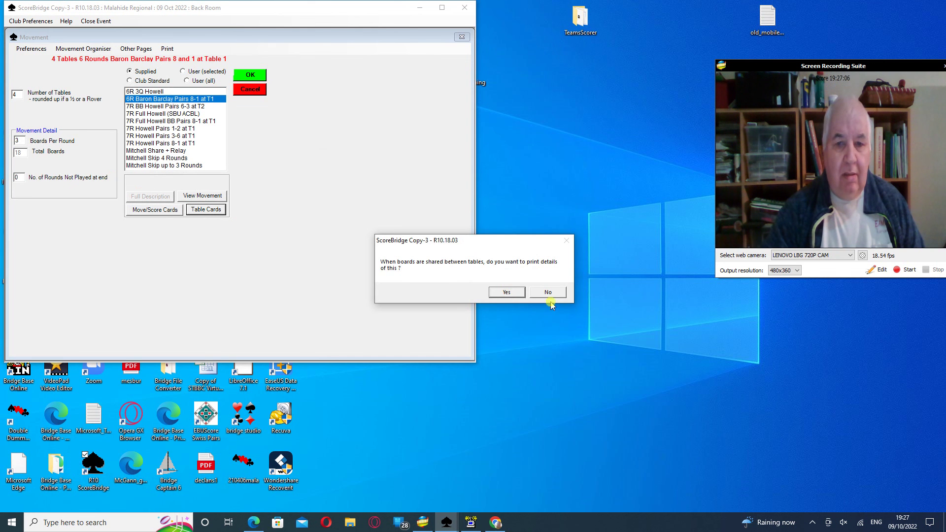
left_click(502, 291)
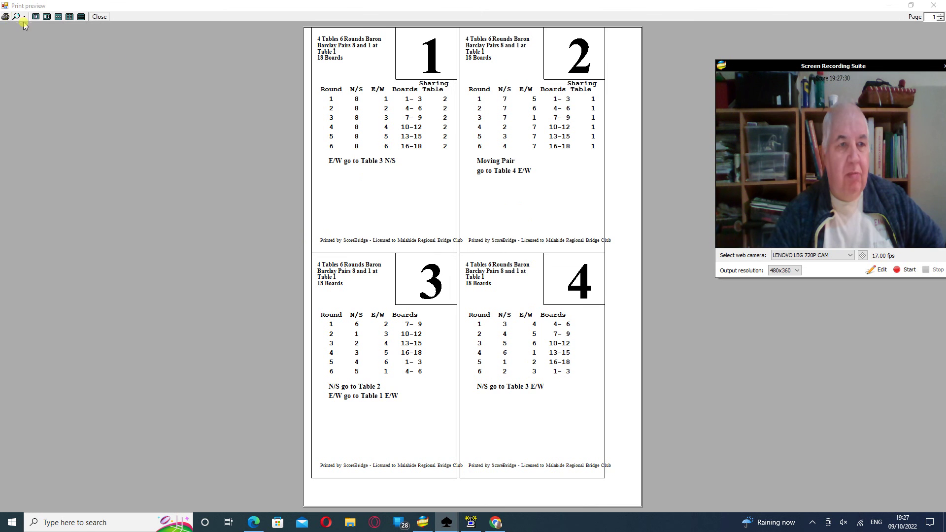
Close the Baron Barclay table-card preview and confirm the movement settings
left_click(861, 523)
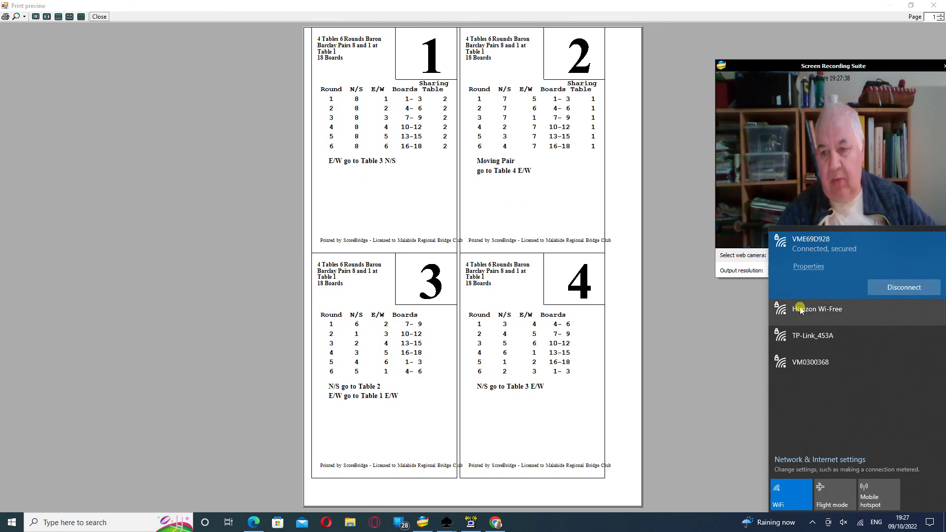
left_click(681, 335)
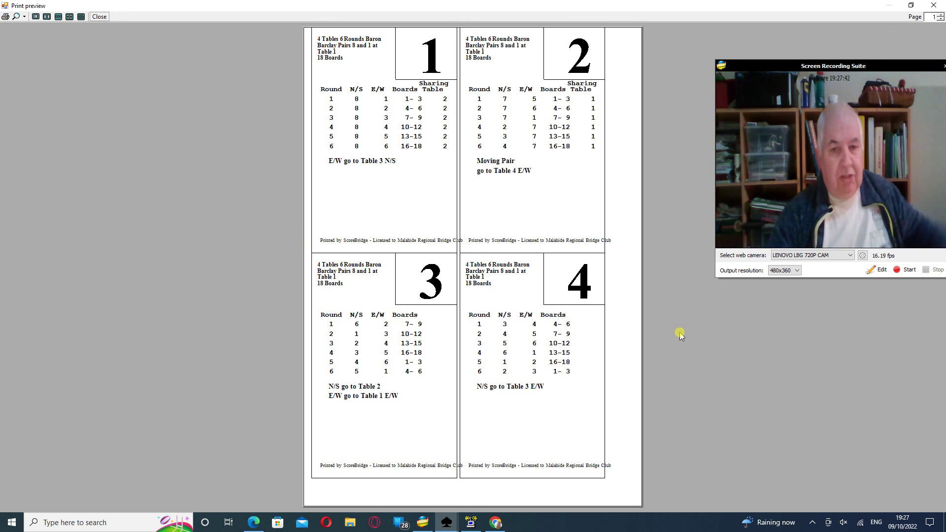
left_click(99, 17)
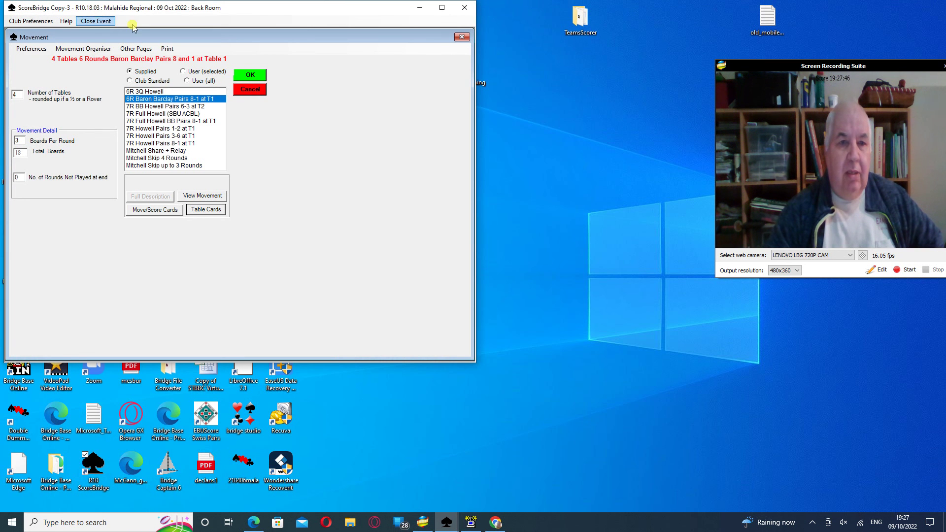
left_click(249, 75)
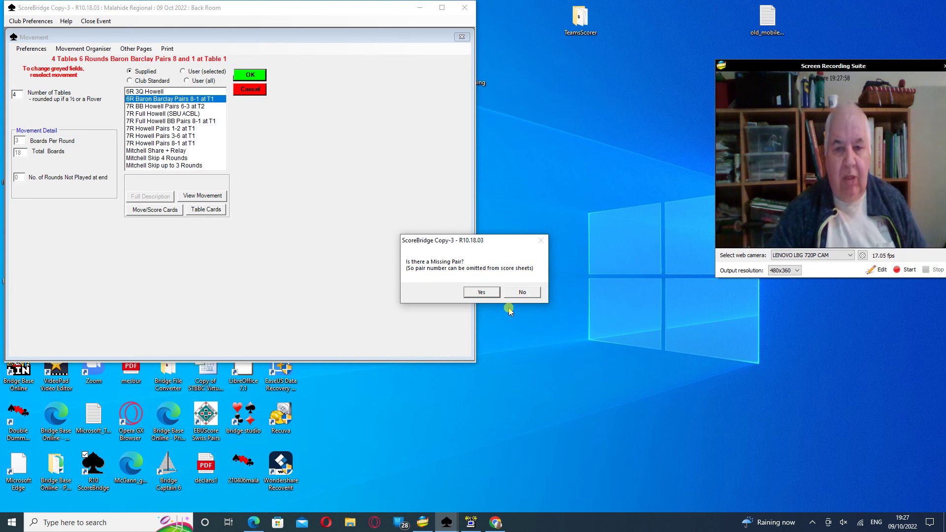
Set pair 8 as the missing pair and accept the 4-table Baron Barclay movement
left_click(481, 294)
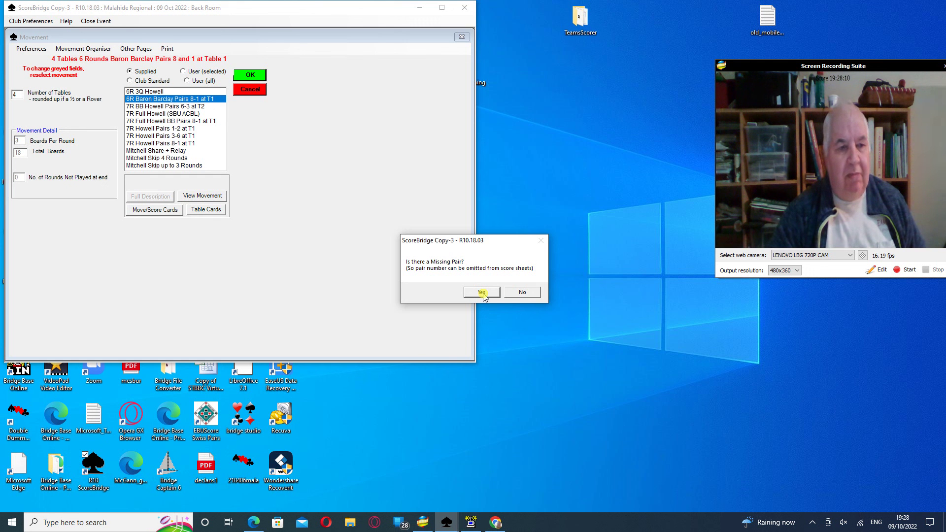
left_click(482, 292)
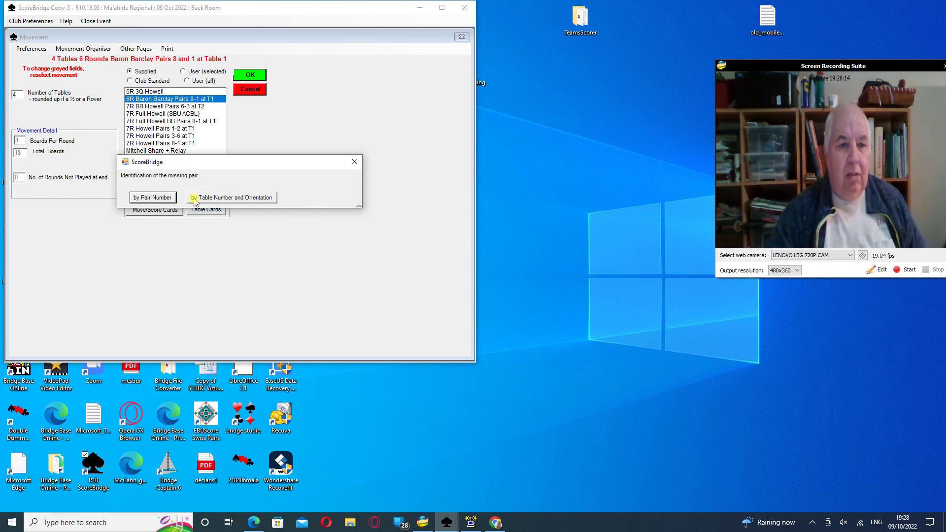
left_click(157, 197)
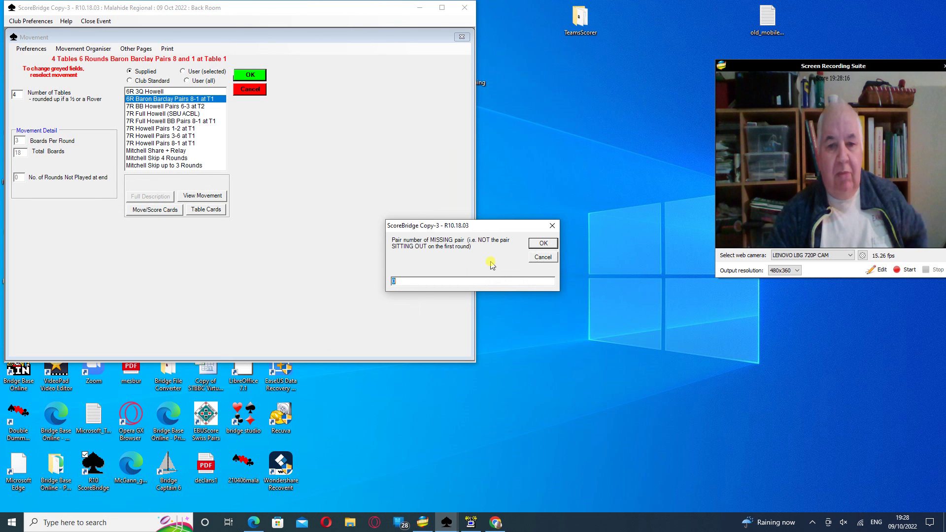
type("8")
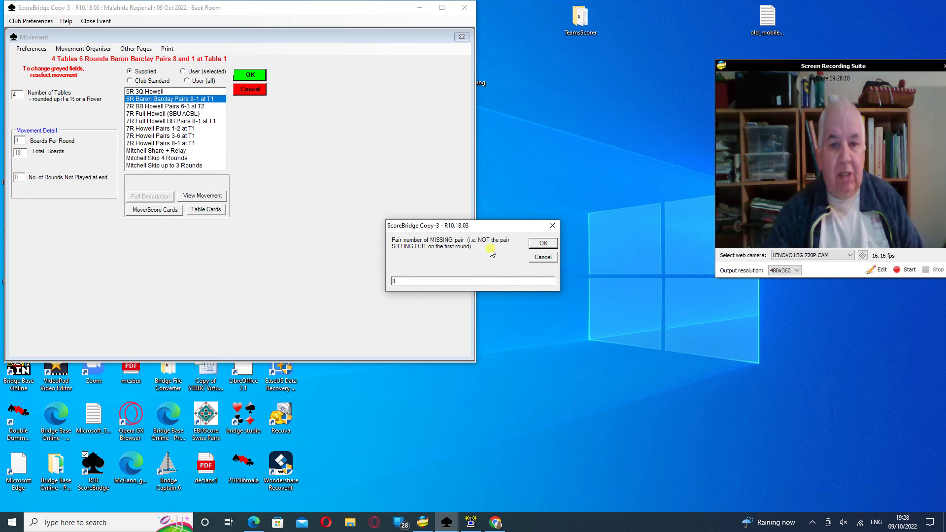
left_click(542, 244)
left_click(465, 290)
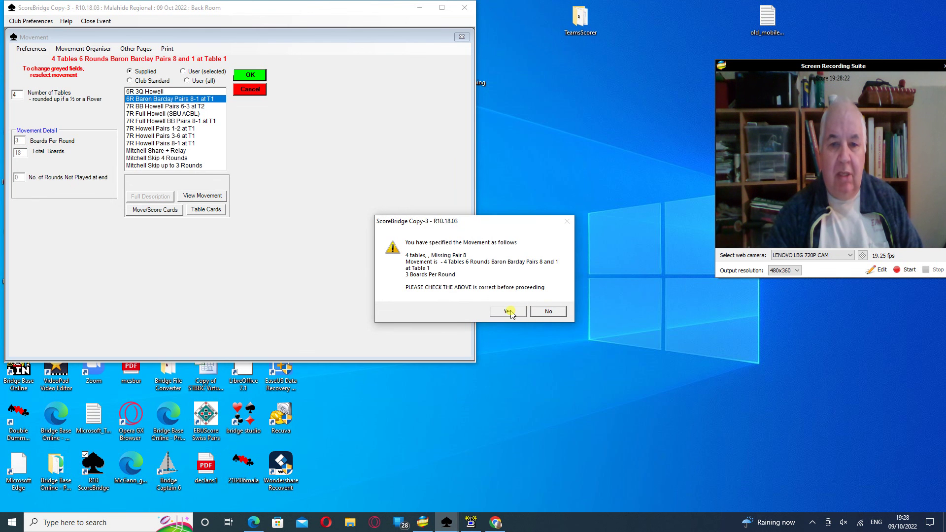
left_click(509, 311)
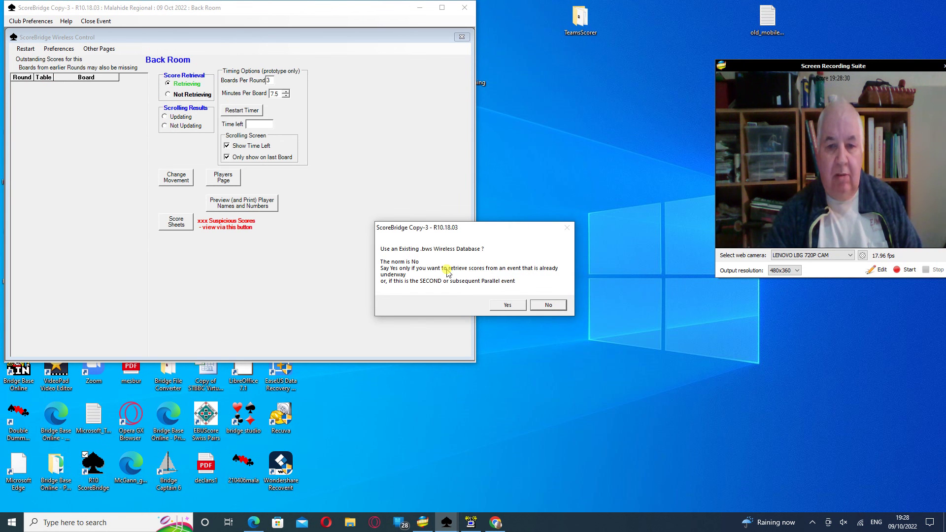
Reuse the existing 2022Oct09!Elmpark Door side!.bws database and confirm parallel events are running
left_click(508, 305)
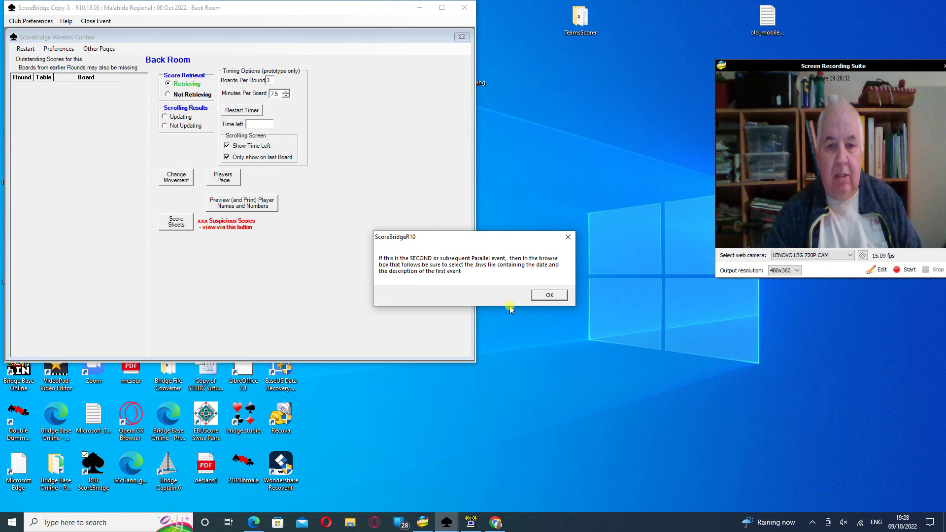
left_click(548, 295)
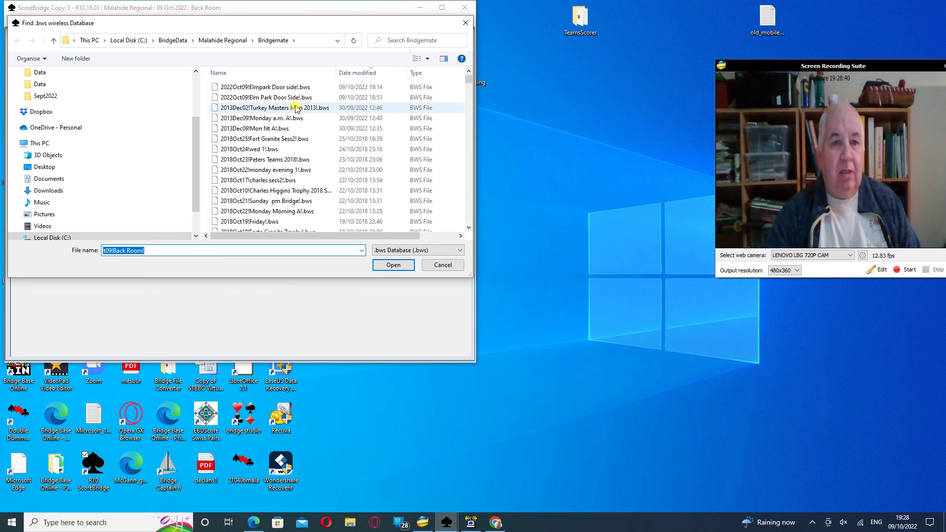
left_click(286, 88)
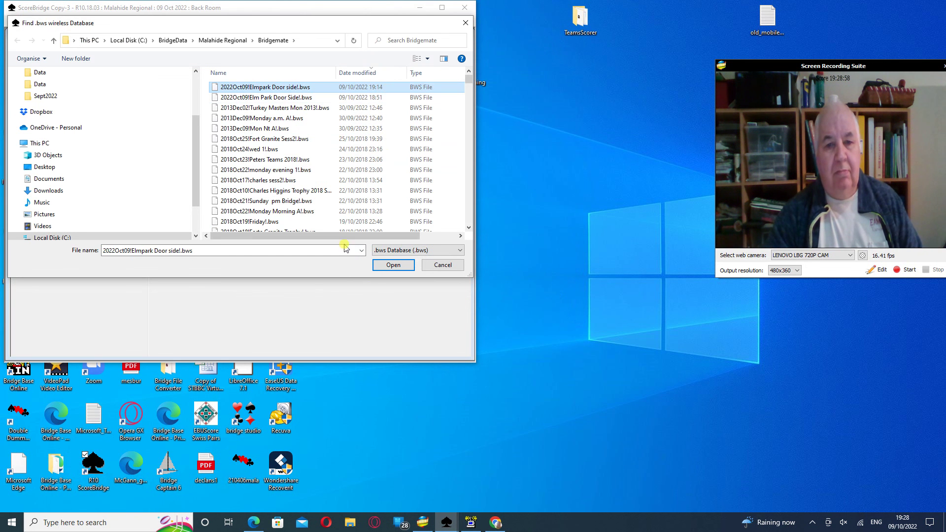
left_click(393, 265)
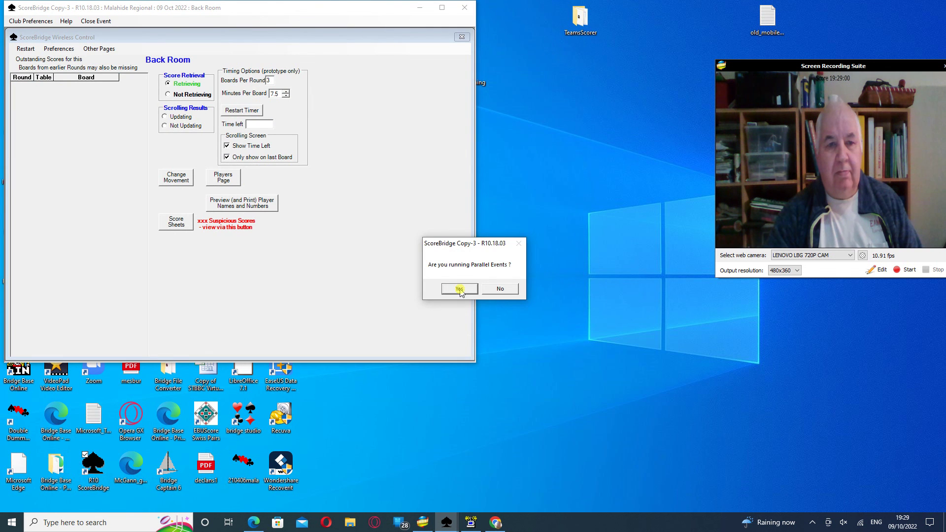
left_click(460, 288)
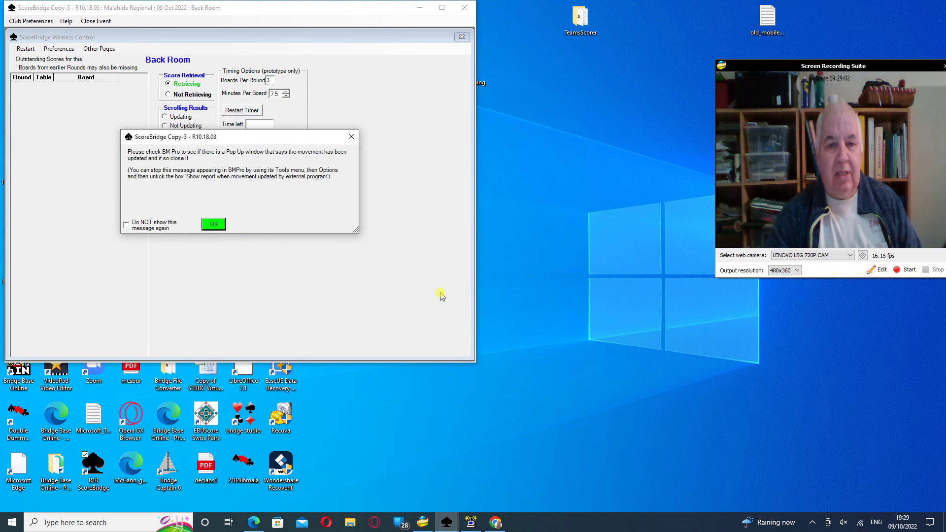
Clear the BM Pro reminder and already-running error, and close the Bridgemate movement report
left_click(214, 224)
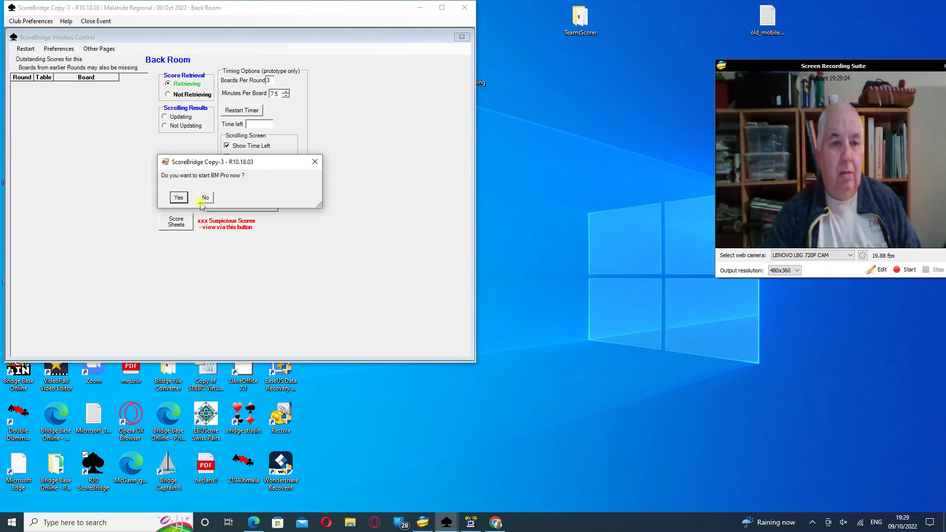
left_click(178, 197)
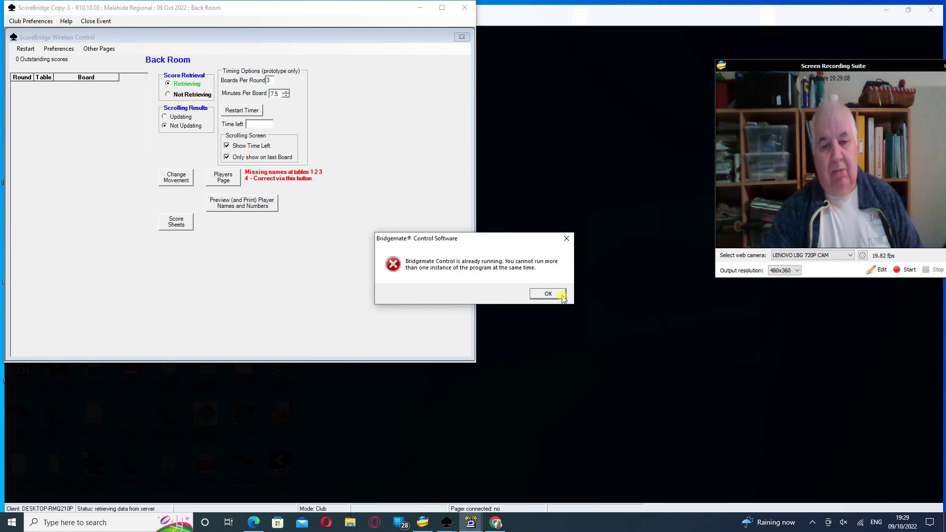
left_click(561, 294)
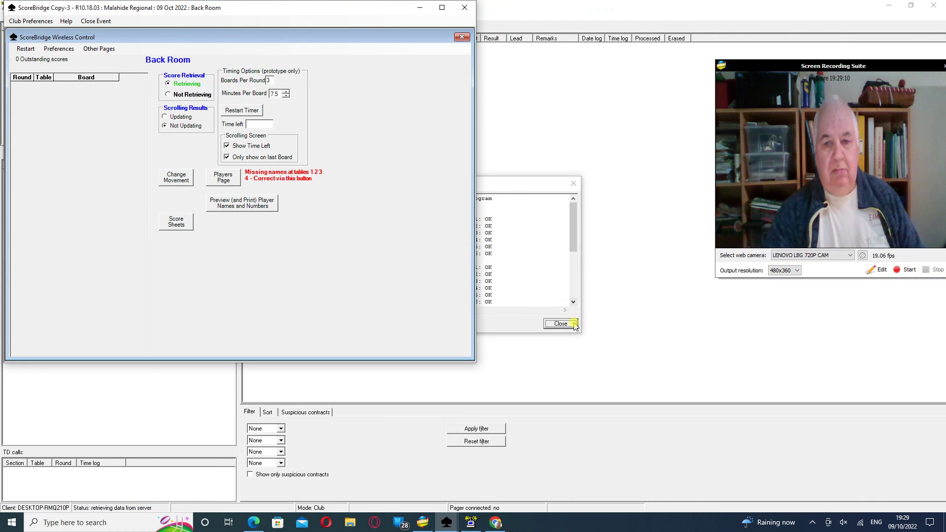
left_click(570, 112)
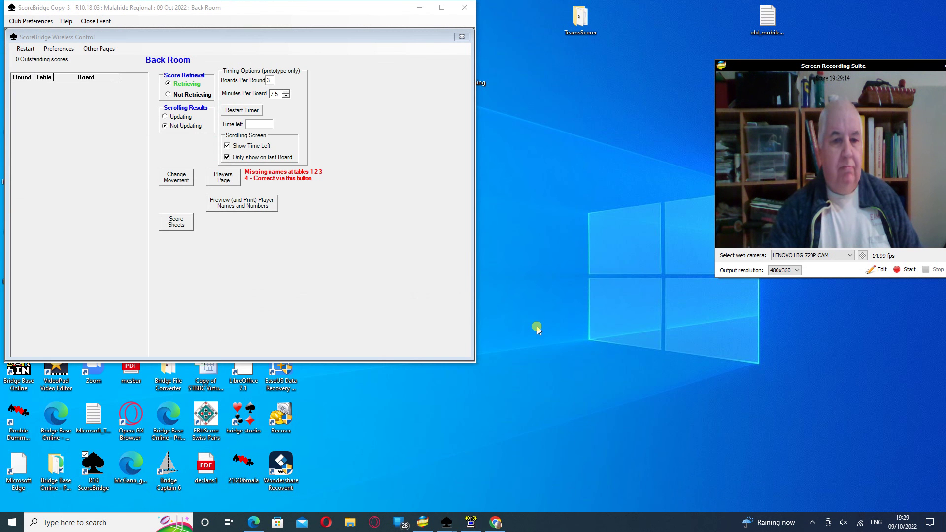
Bring Bridgemate Control Software with the Elmpark Door side session to the front
left_click(459, 521)
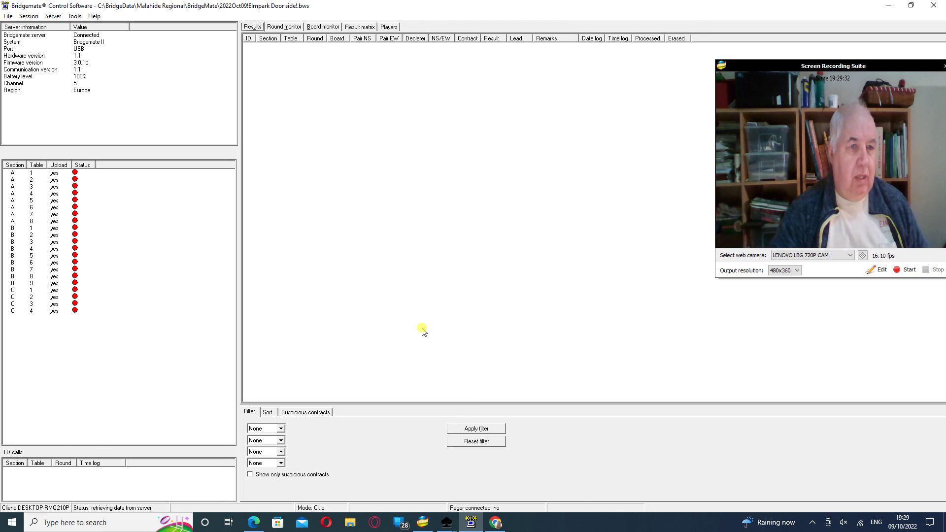
mouse_move(444, 526)
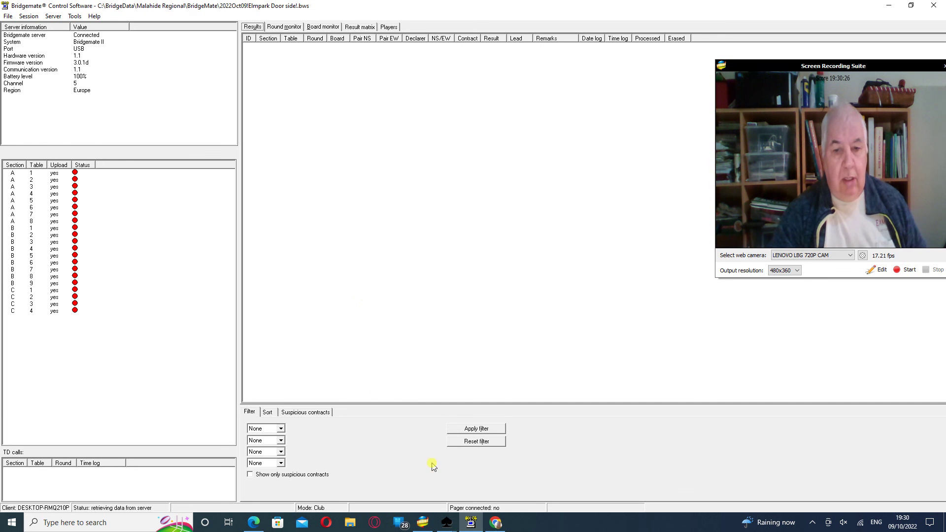
Switch to the Elmpark Door side ScoreBridge window and view its Results page
left_click(446, 523)
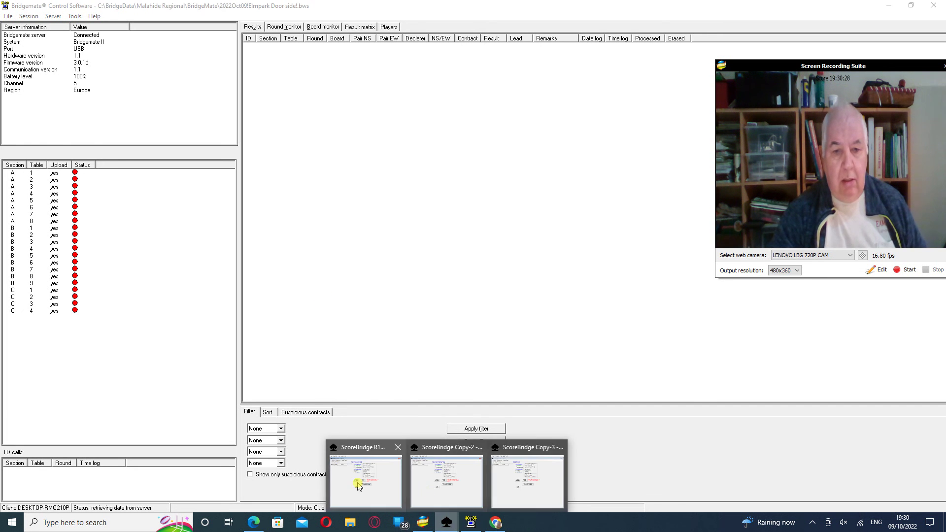
left_click(355, 480)
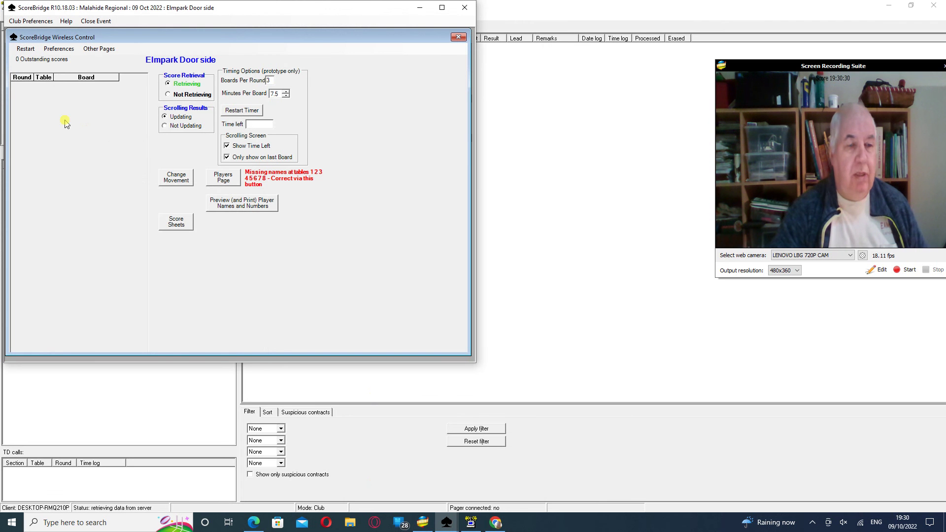
left_click(96, 50)
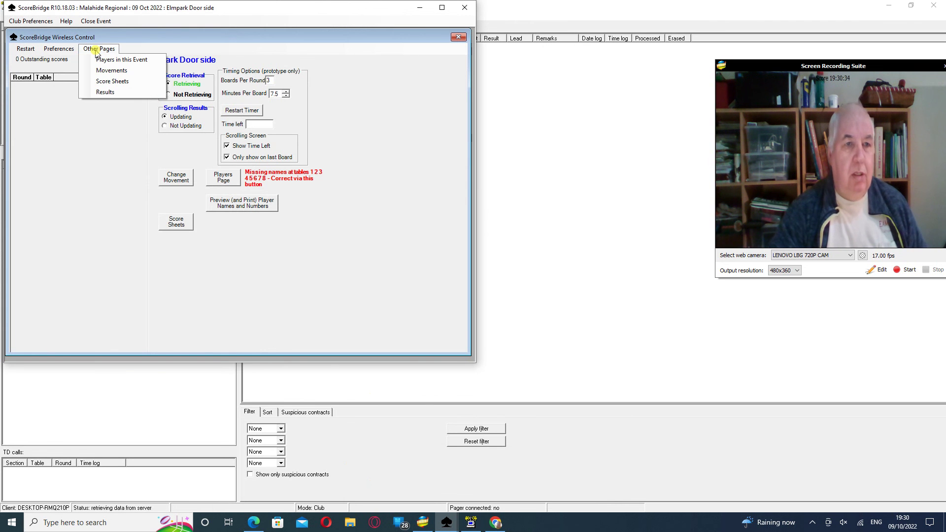
left_click(106, 82)
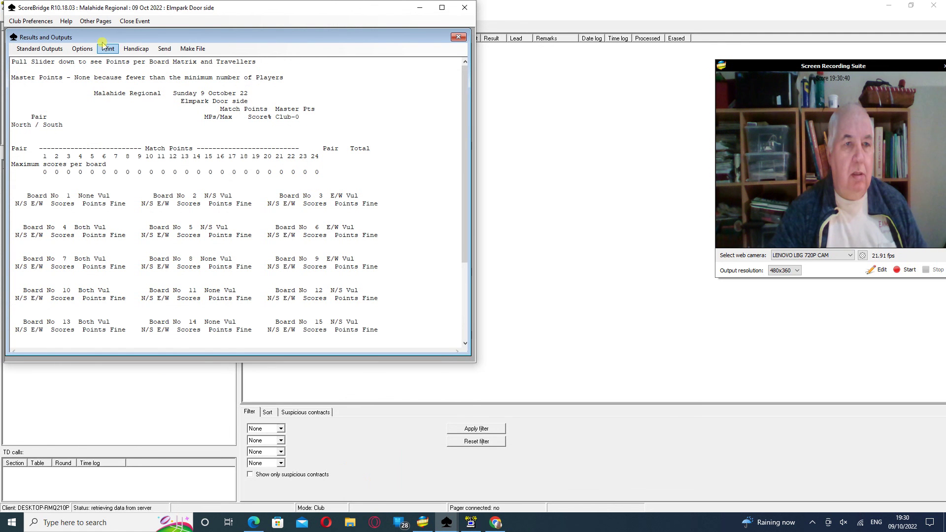
Return to Wireless Control and set scrolling results to Updating
left_click(96, 21)
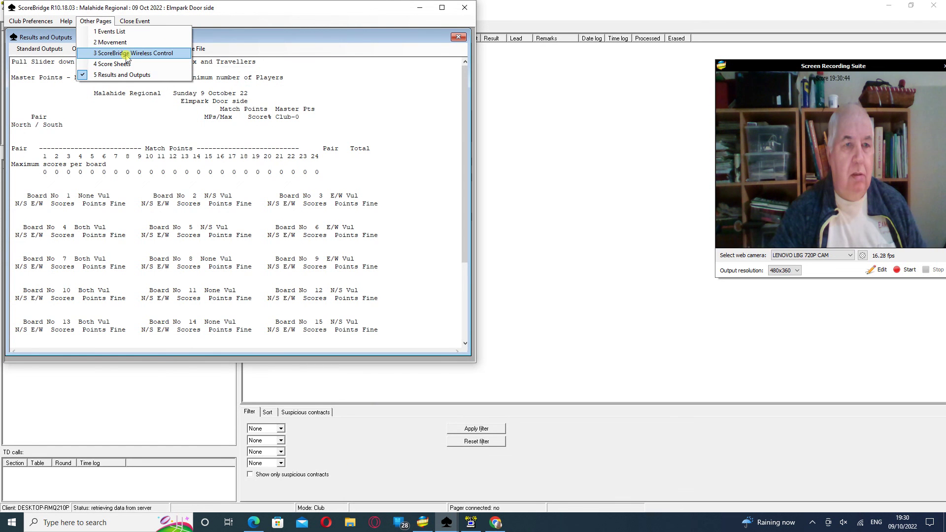
left_click(125, 53)
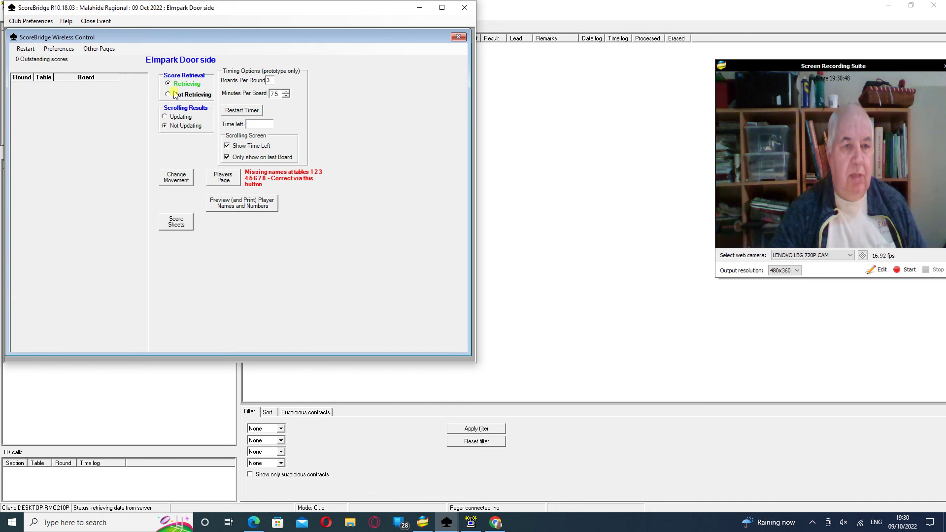
left_click(165, 117)
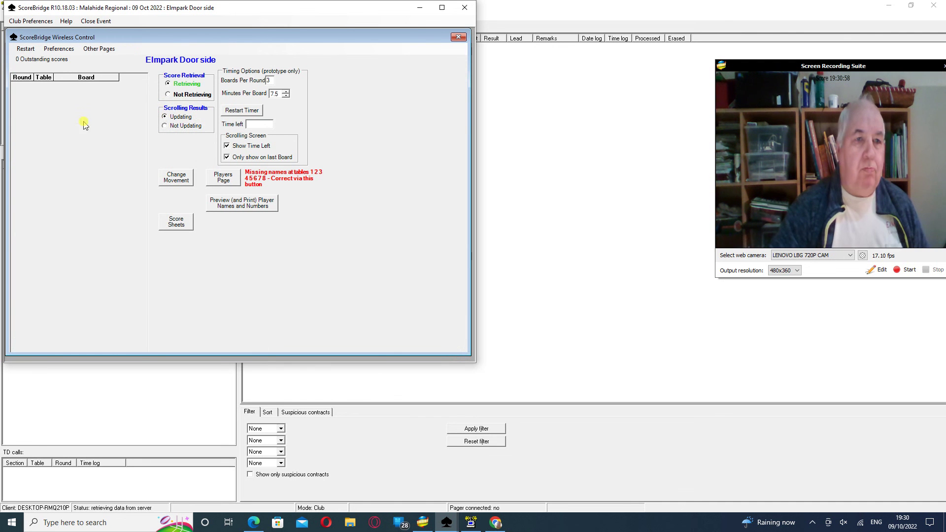
Open Players in this Event, clear the other-copy warnings, and save the Elmpark Door side player names
left_click(99, 49)
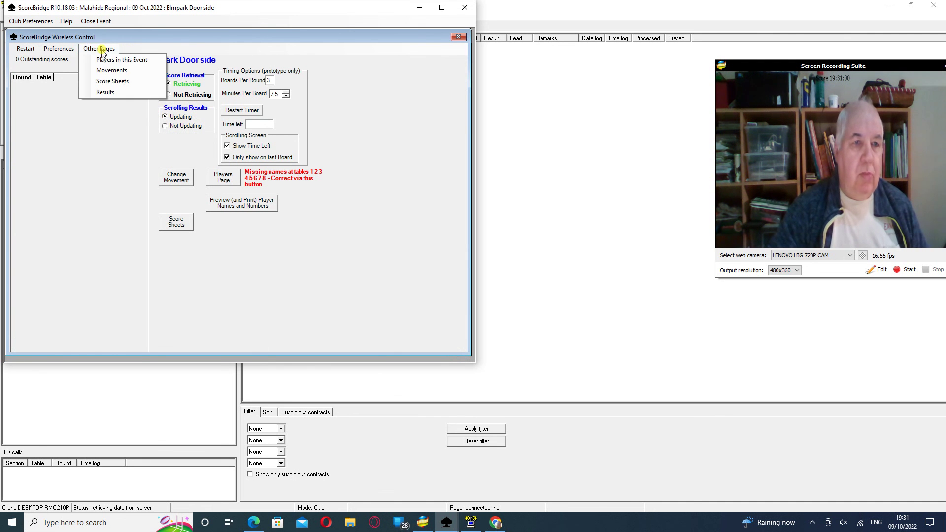
left_click(103, 59)
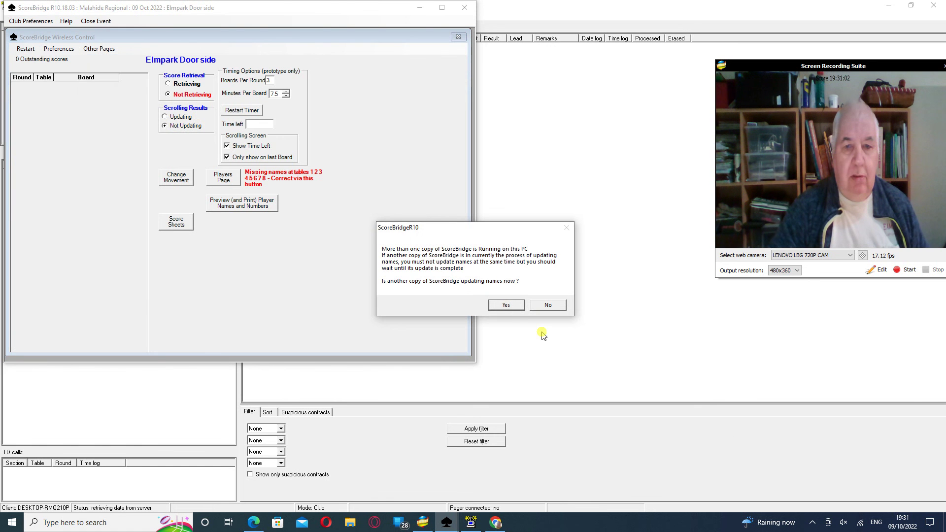
left_click(504, 305)
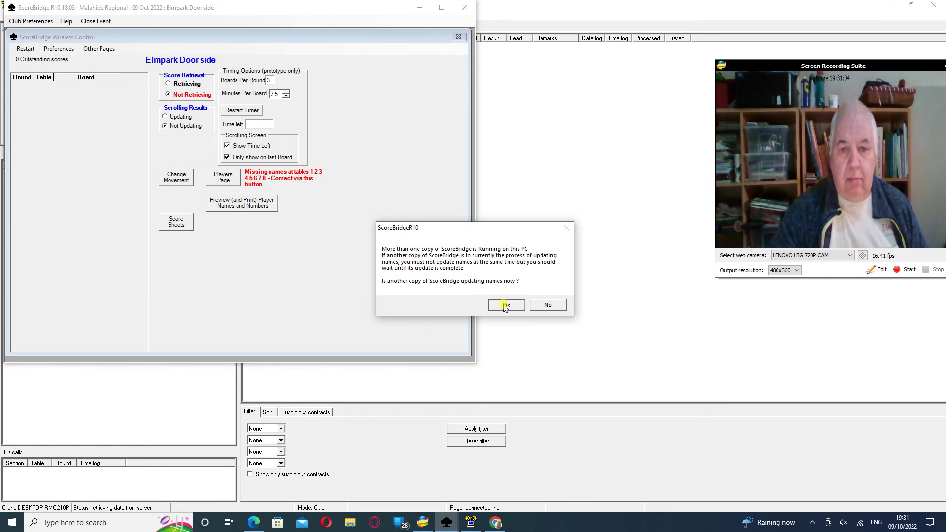
left_click(100, 48)
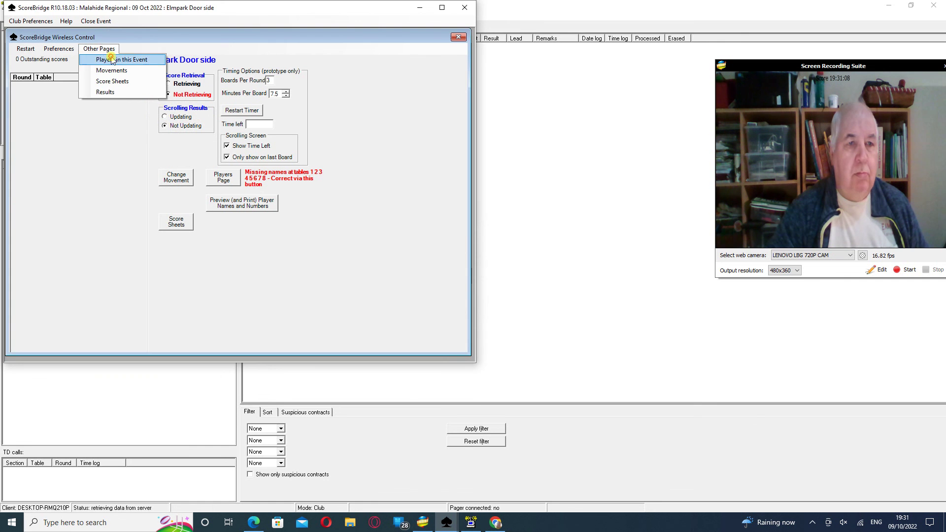
left_click(106, 59)
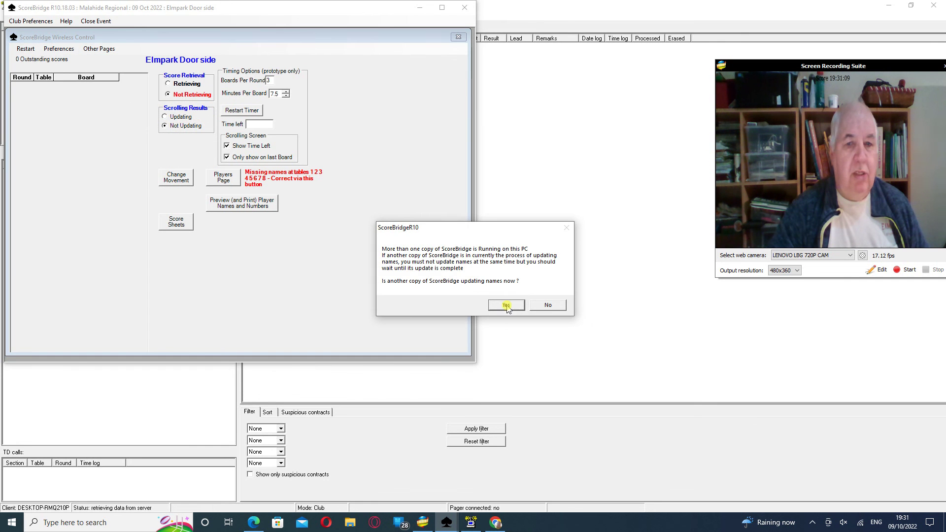
left_click(547, 306)
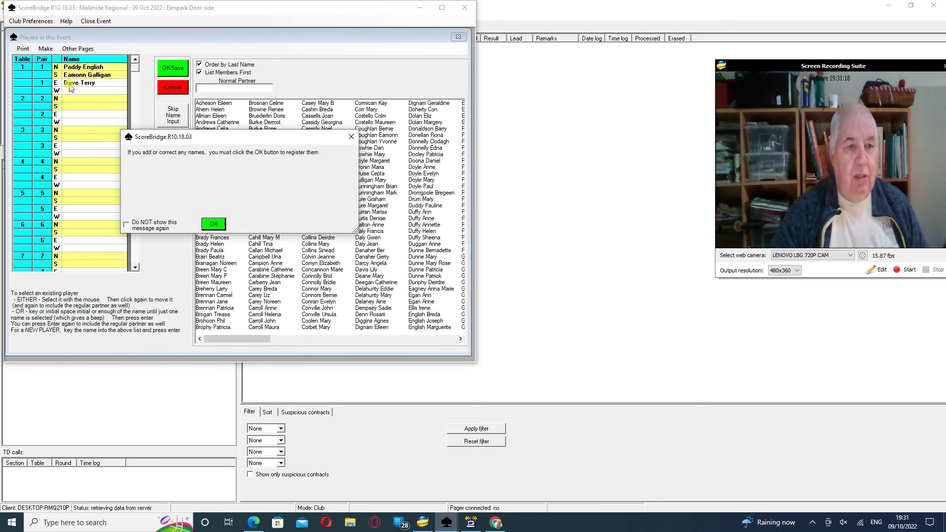
left_click(214, 224)
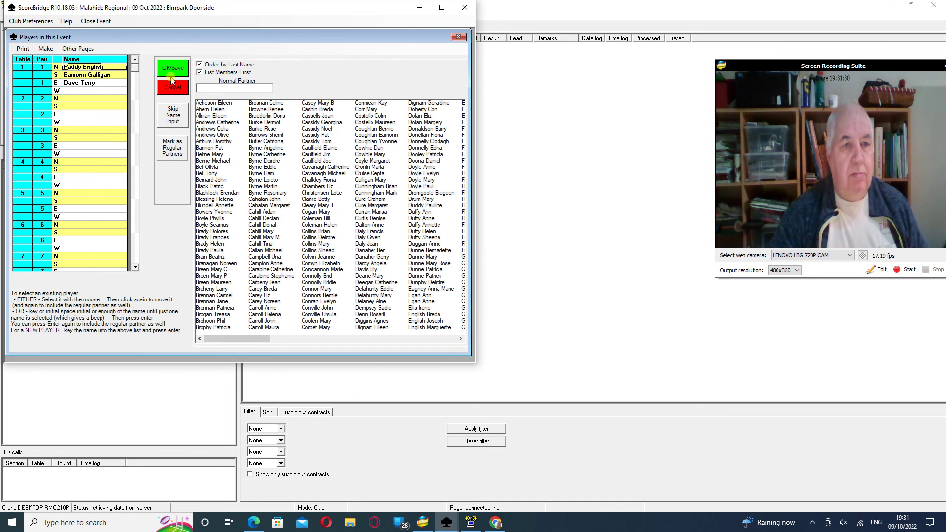
left_click(165, 69)
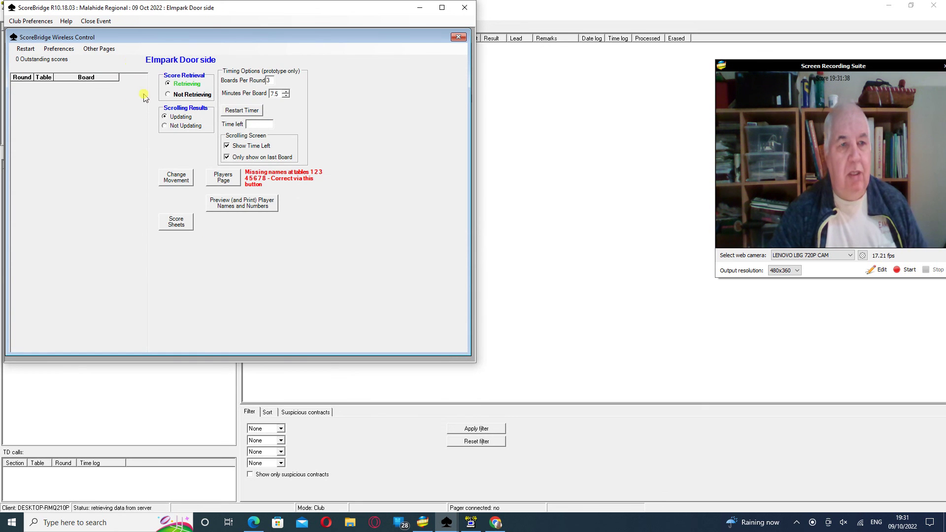
Open and scroll the Elmpark Door side results report, close Score Sheets, then reopen Results
left_click(99, 48)
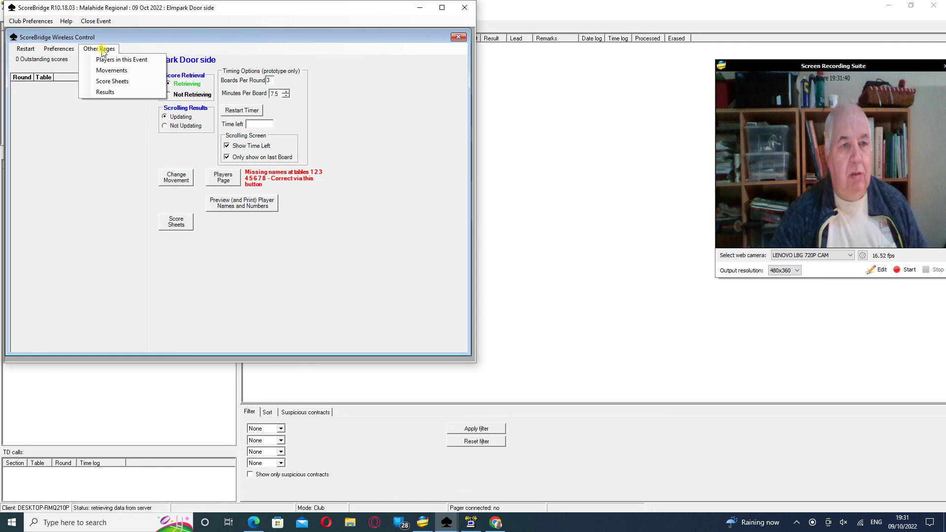
left_click(105, 93)
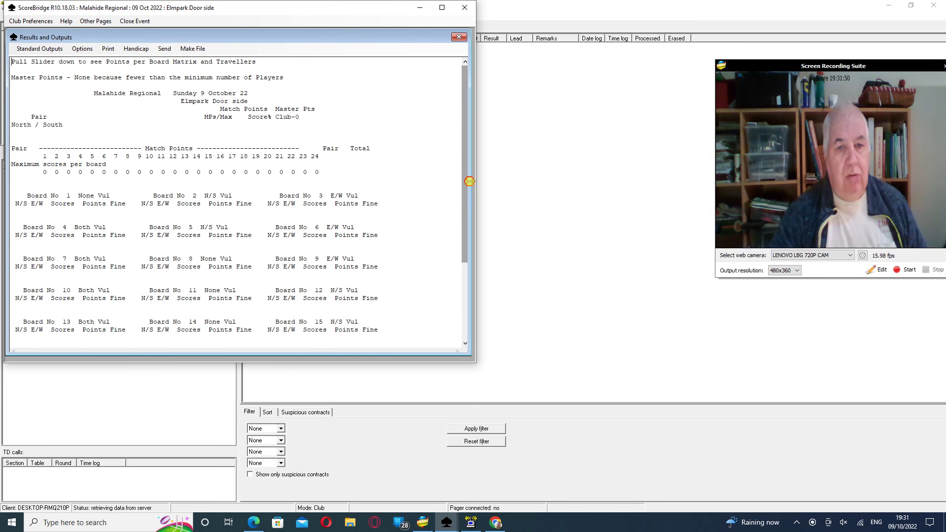
left_click_drag(466, 194, 466, 280)
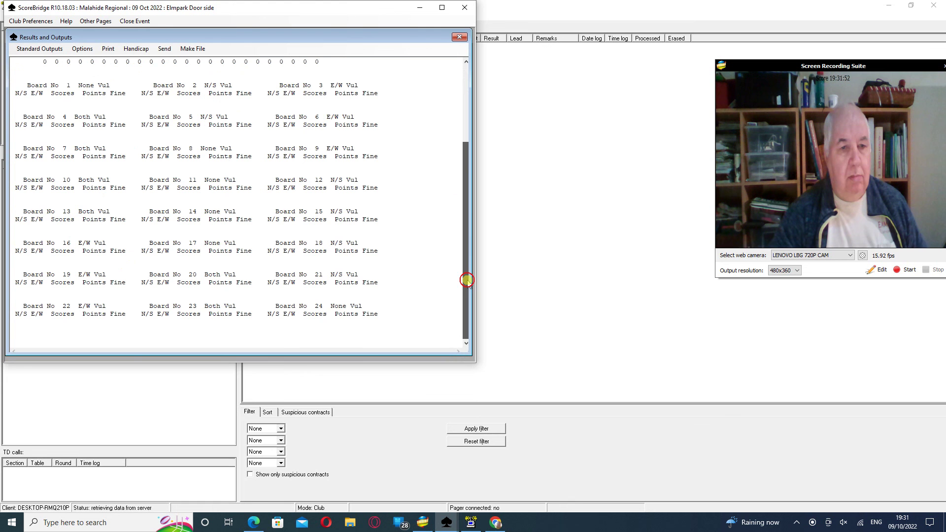
key("Escape")
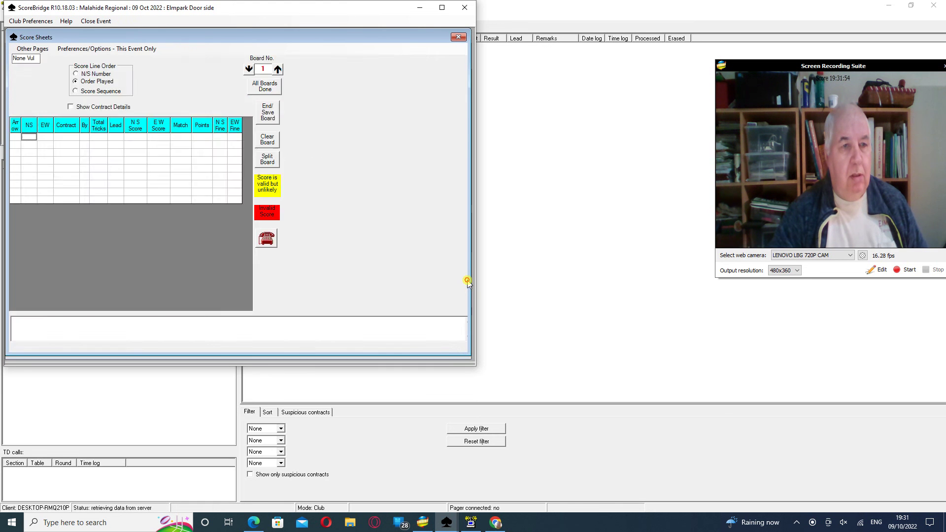
key("Escape")
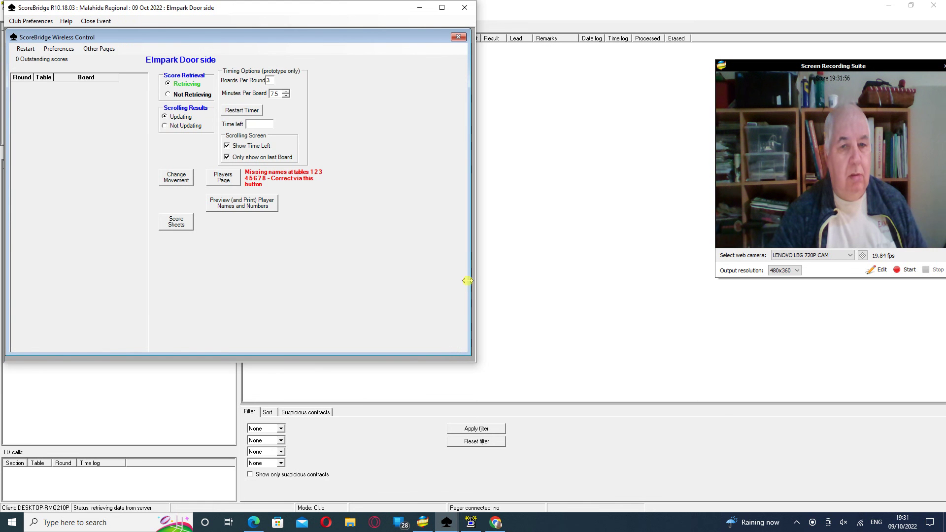
left_click(98, 48)
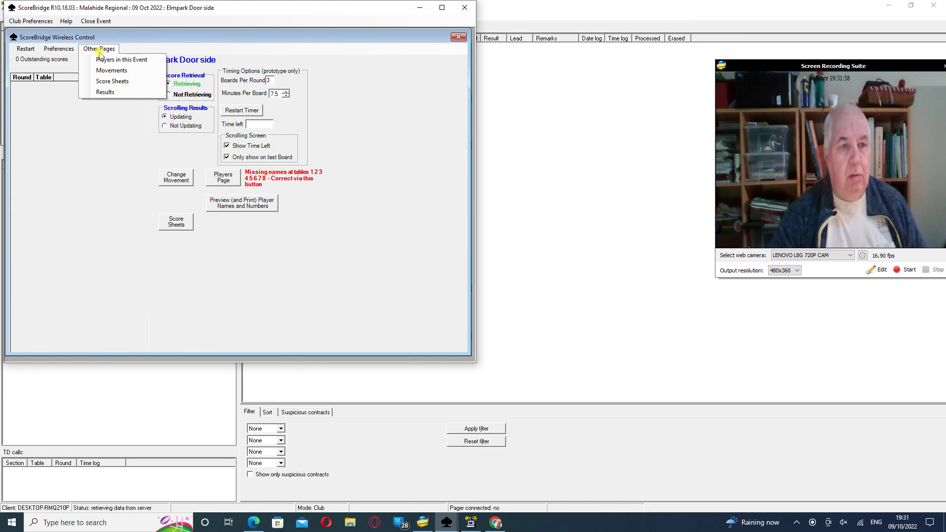
left_click(116, 92)
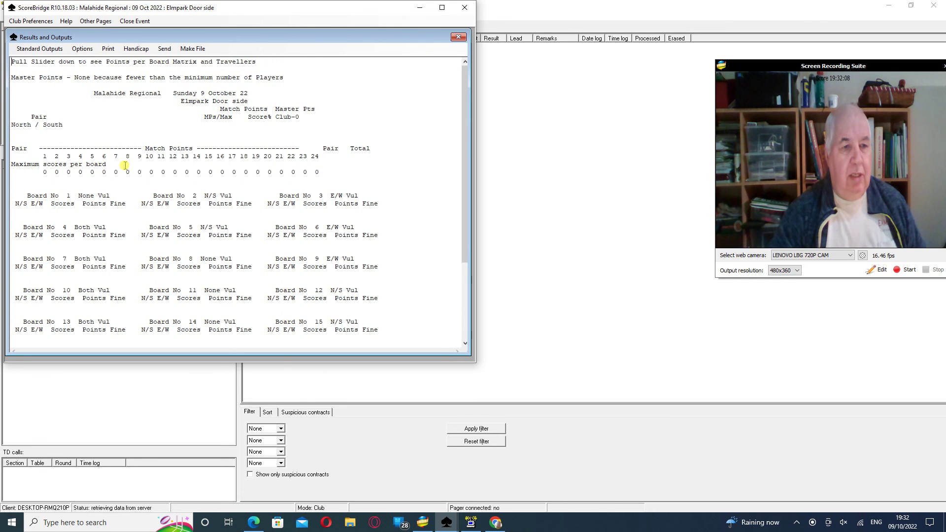
Scroll down through the Elmpark Door side Results and Outputs report
scroll(126, 166, "down", 5)
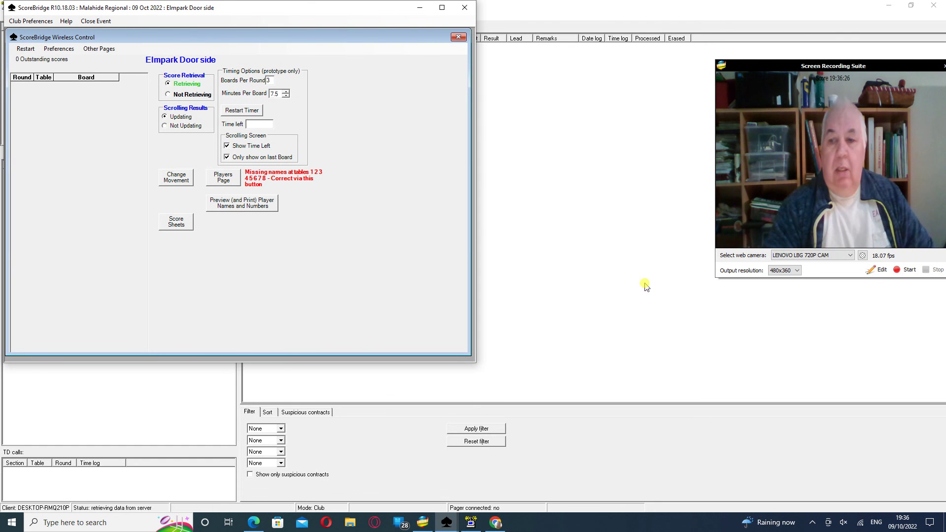
left_click(816, 524)
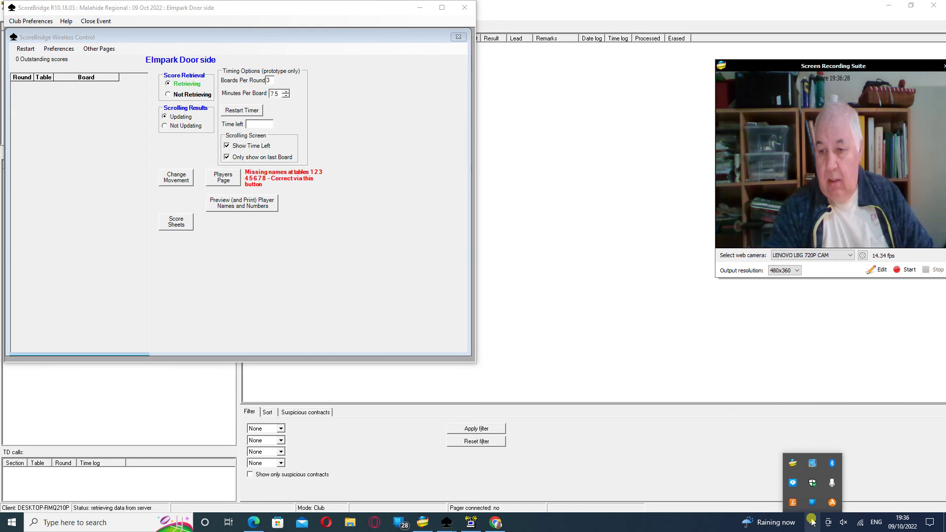
right_click(791, 463)
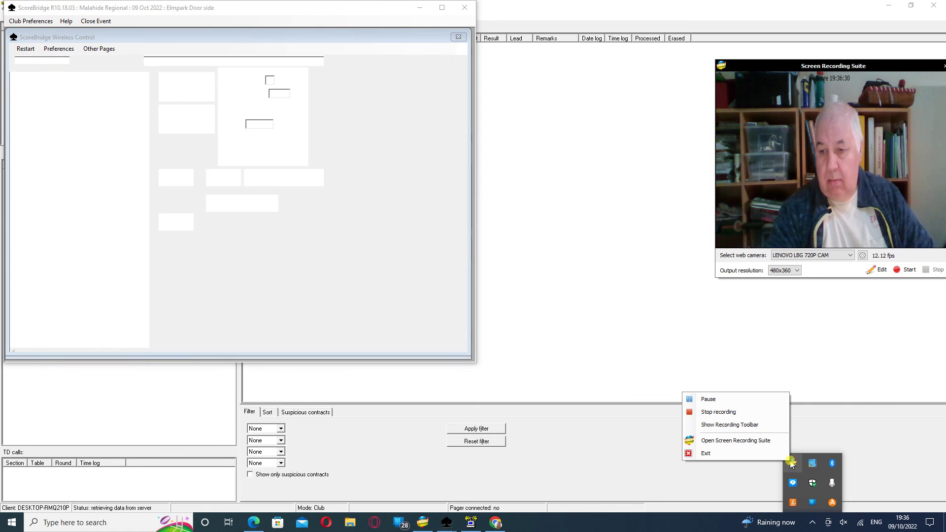
left_click(737, 413)
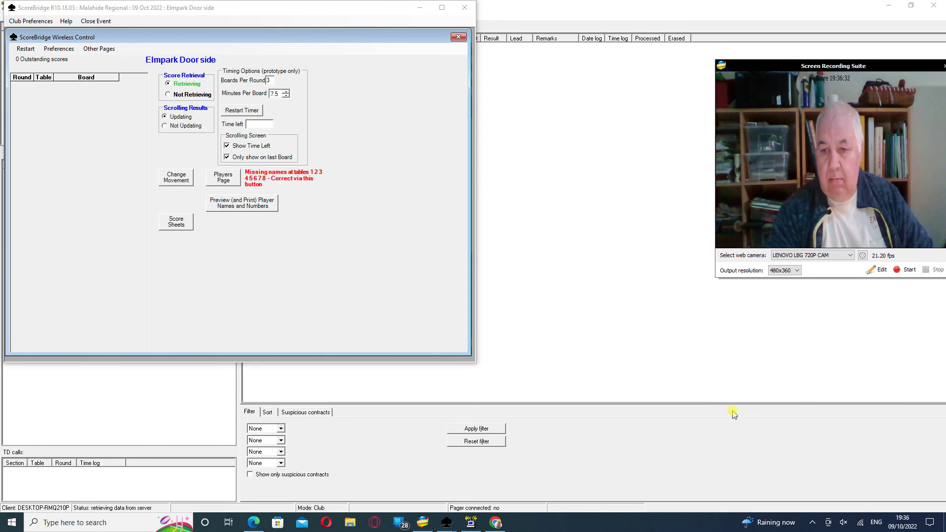